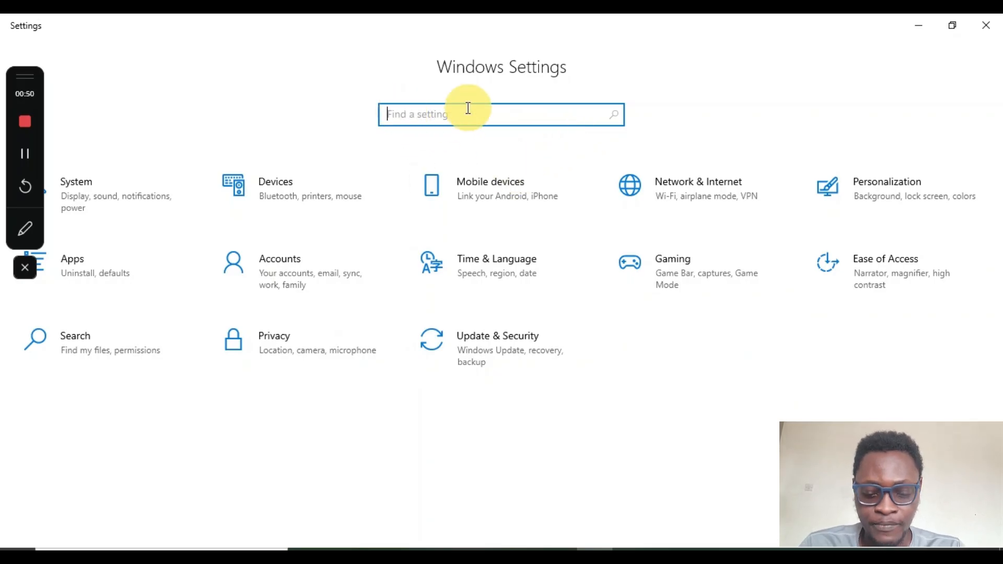
# Search the settings for "stor" and open Storage settings
pyautogui.write('stora')
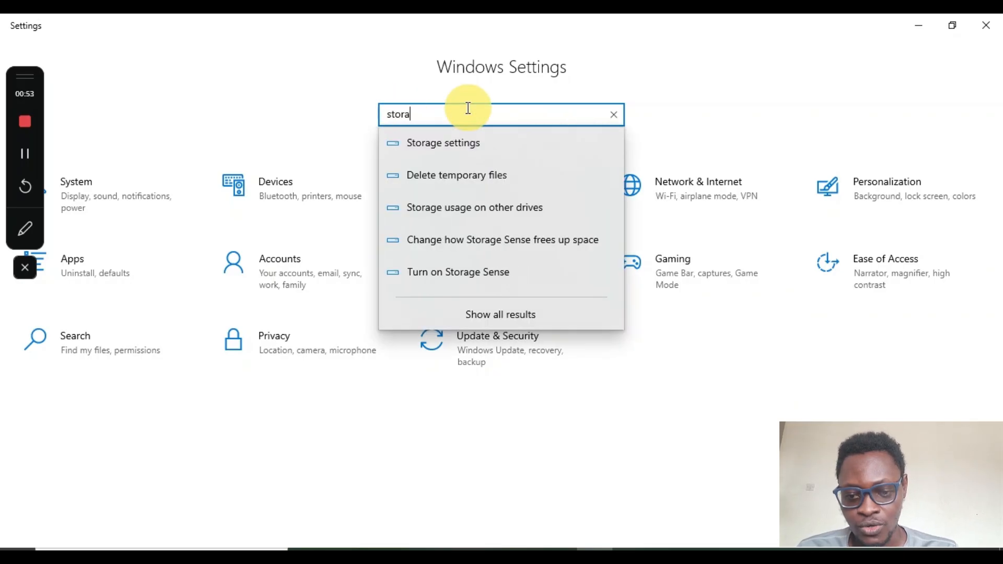
pyautogui.click(434, 149)
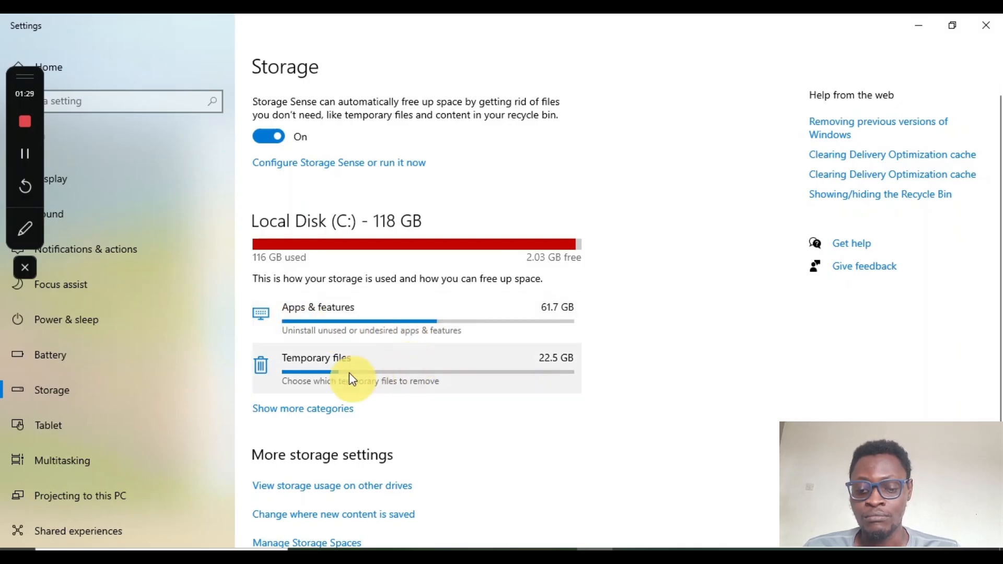
# Open the Temporary files category of Local Disk (C:) and also select the Recycle Bin for removal
pyautogui.click(382, 370)
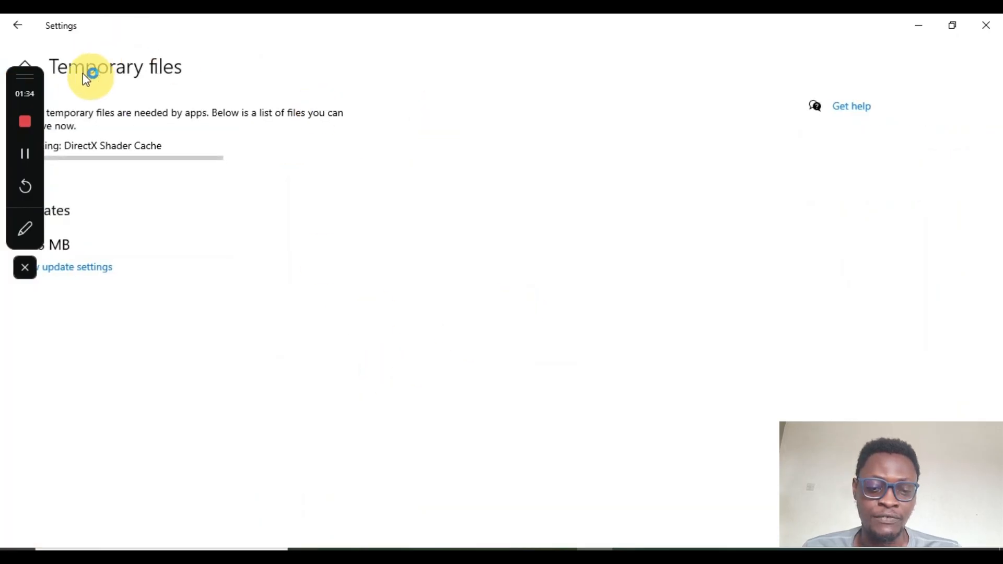
pyautogui.moveTo(19, 78); pyautogui.dragTo(453, 52)
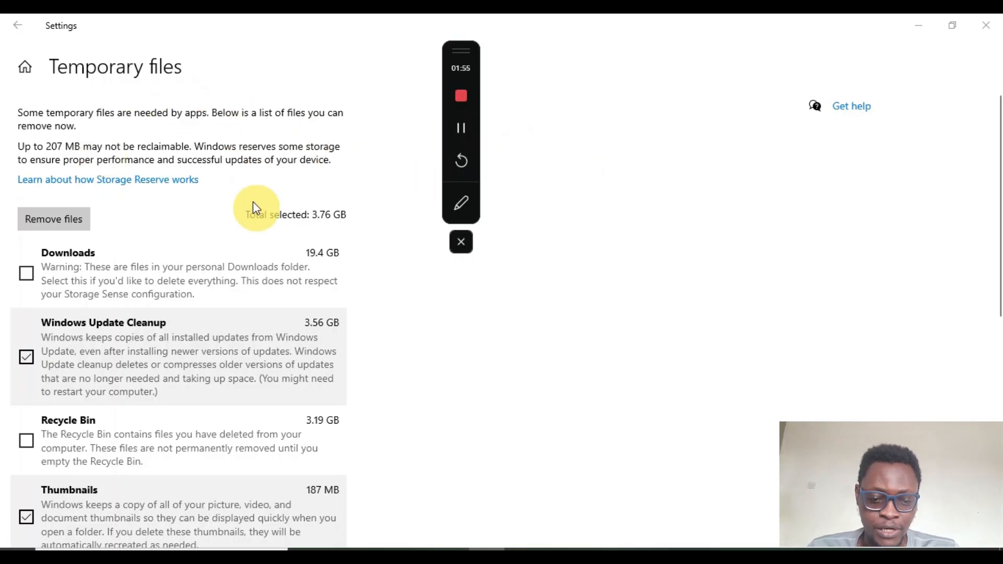
pyautogui.scroll(-1, 253, 207)
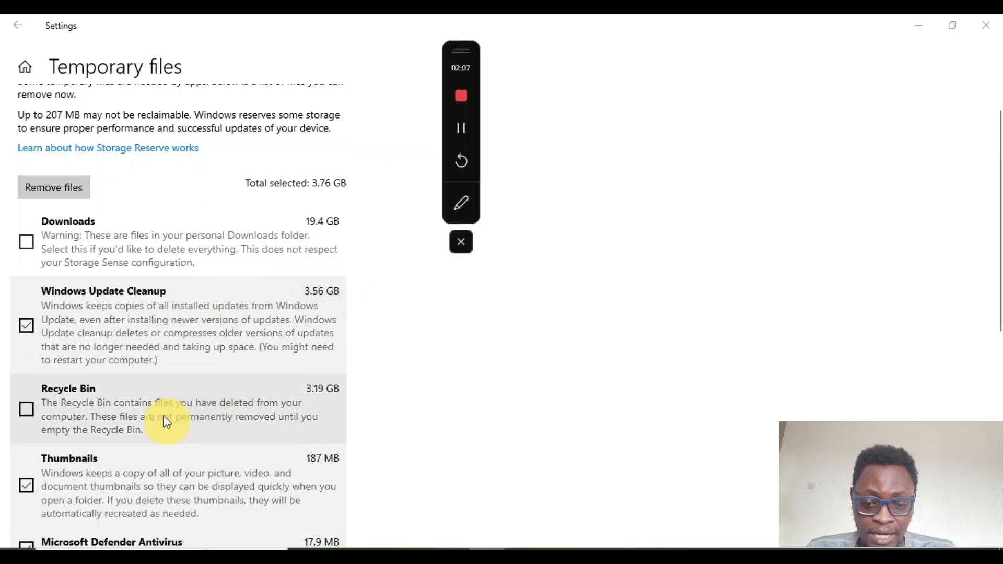
pyautogui.scroll(-1, 163, 419)
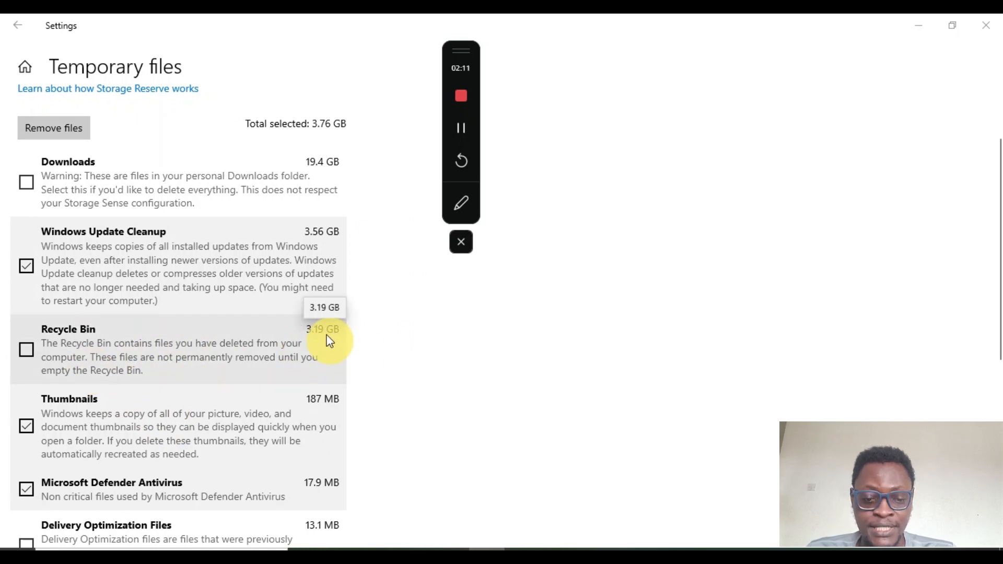
pyautogui.click(23, 349)
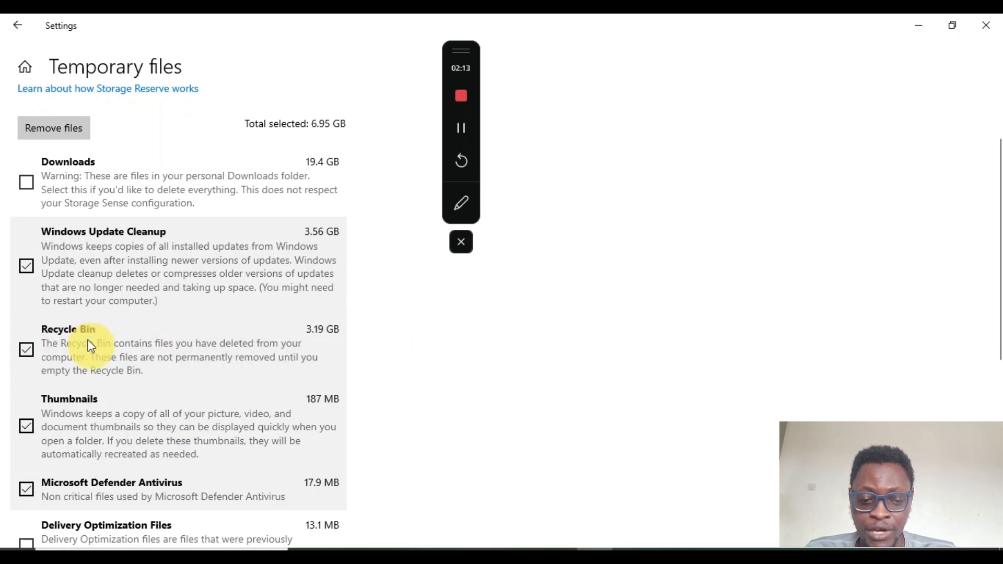
# Deselect Thumbnails, Microsoft Defender Antivirus, DirectX Shader Cache, Temporary Internet Files and Windows error reports and feedback diagnostics
pyautogui.scroll(-3, 162, 424)
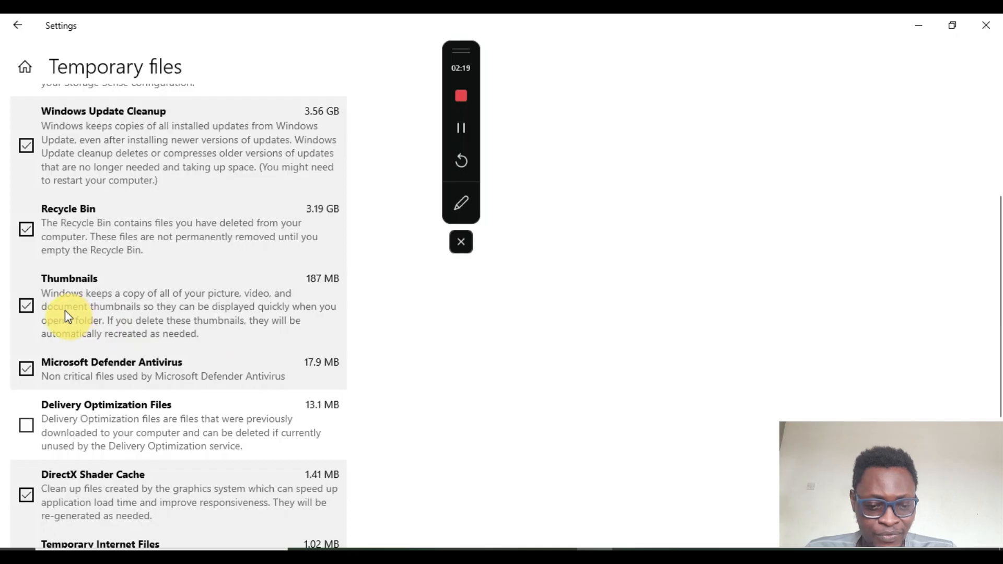
pyautogui.click(26, 304)
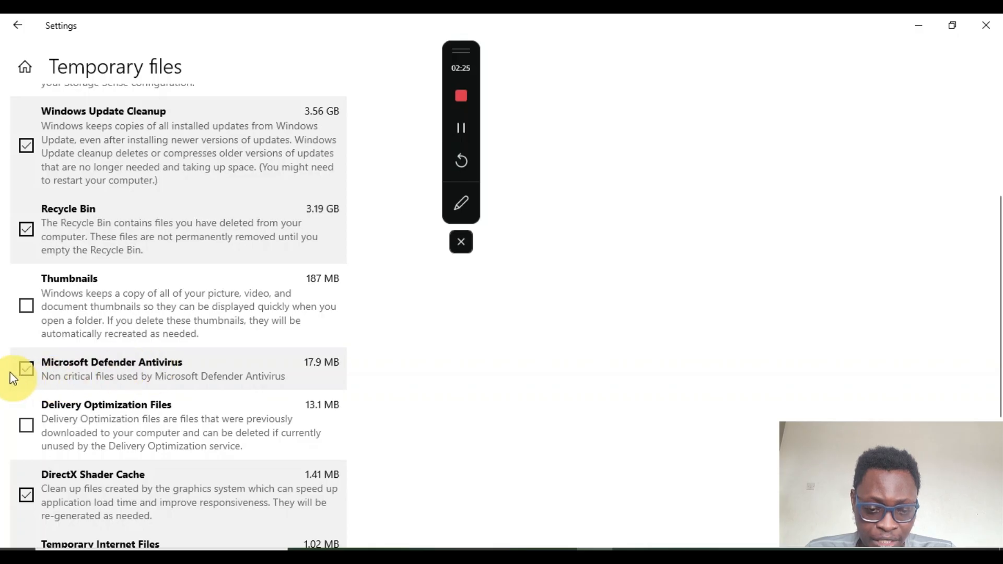
pyautogui.click(26, 369)
pyautogui.scroll(-2, 154, 377)
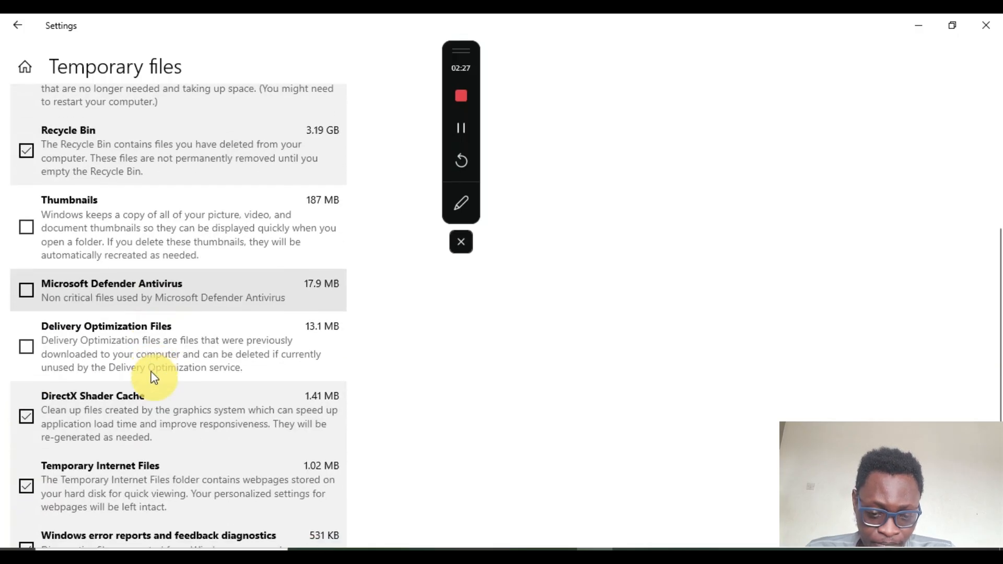
pyautogui.click(27, 414)
pyautogui.scroll(-3, 136, 376)
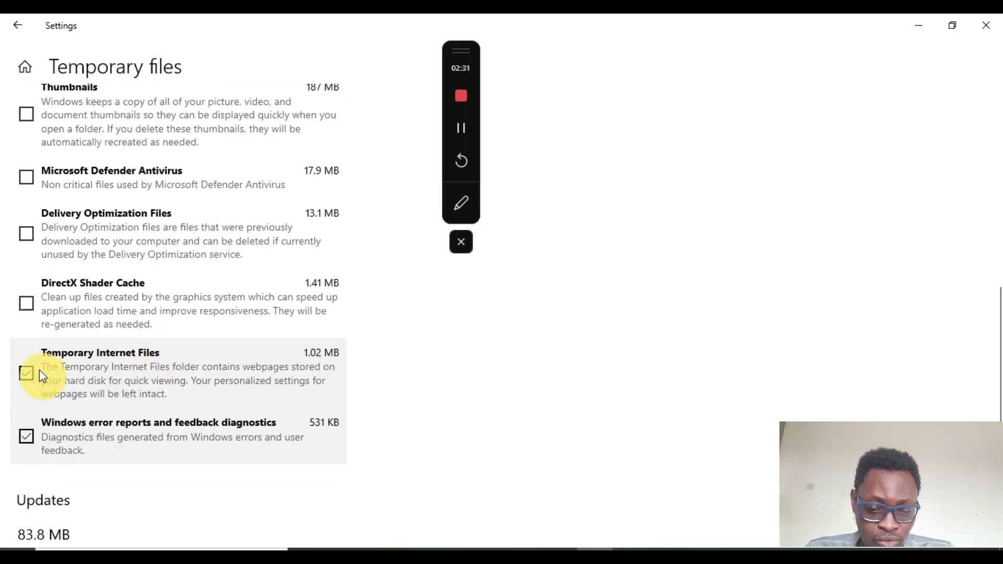
pyautogui.click(26, 373)
pyautogui.click(26, 436)
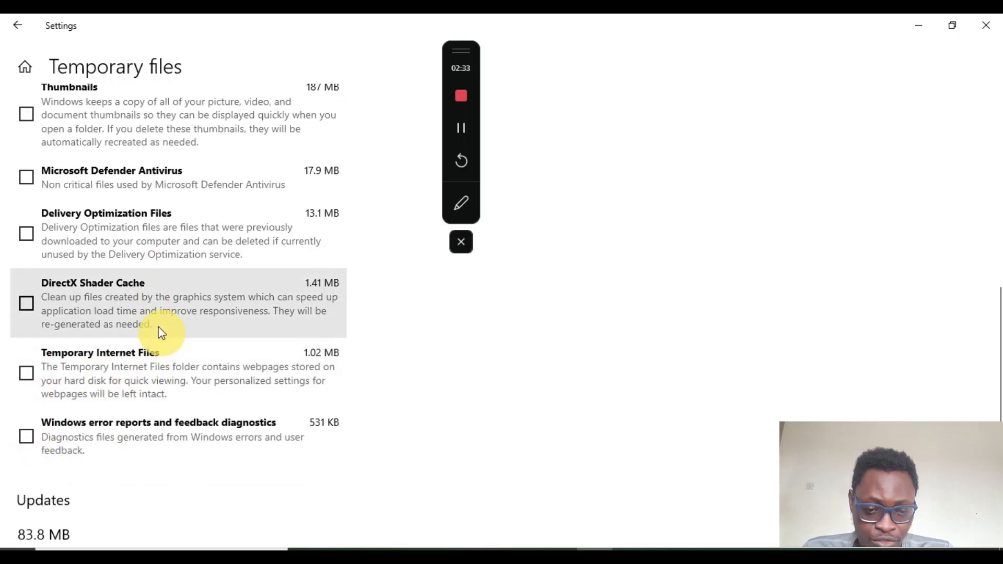
# Remove the selected temporary files
pyautogui.scroll(10, 160, 332)
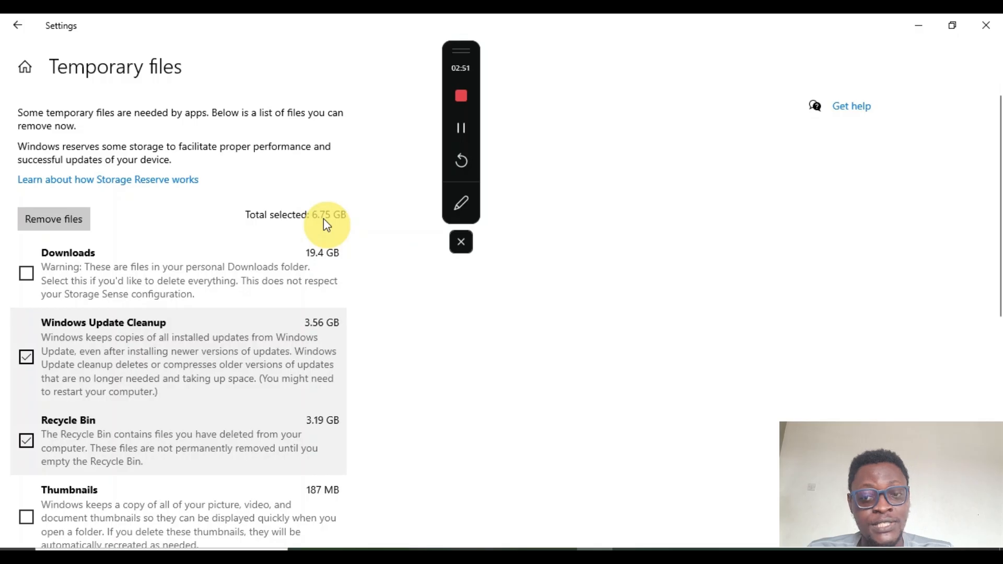
pyautogui.click(71, 230)
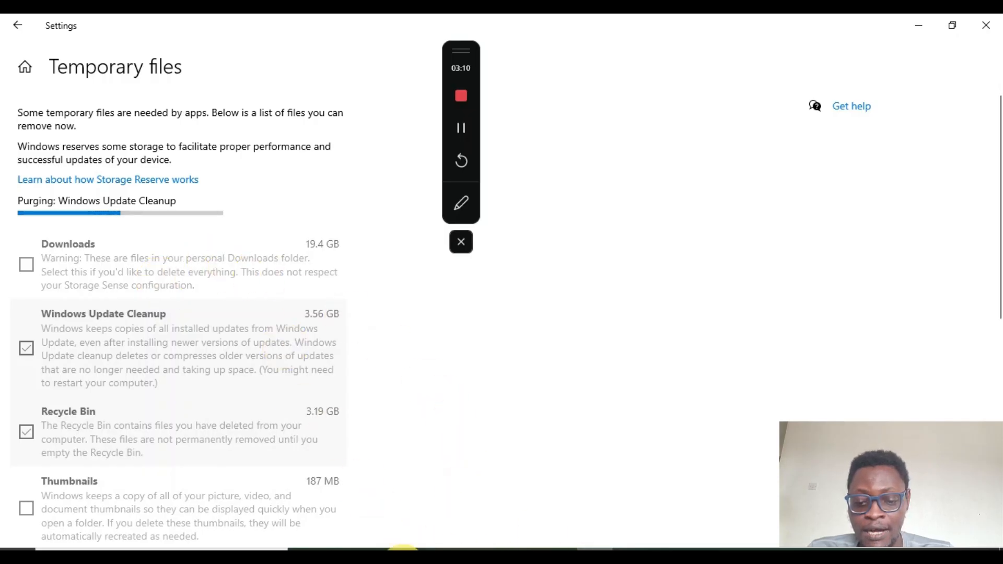
# Open File Explorer and go to the Downloads folder
pyautogui.click(403, 550)
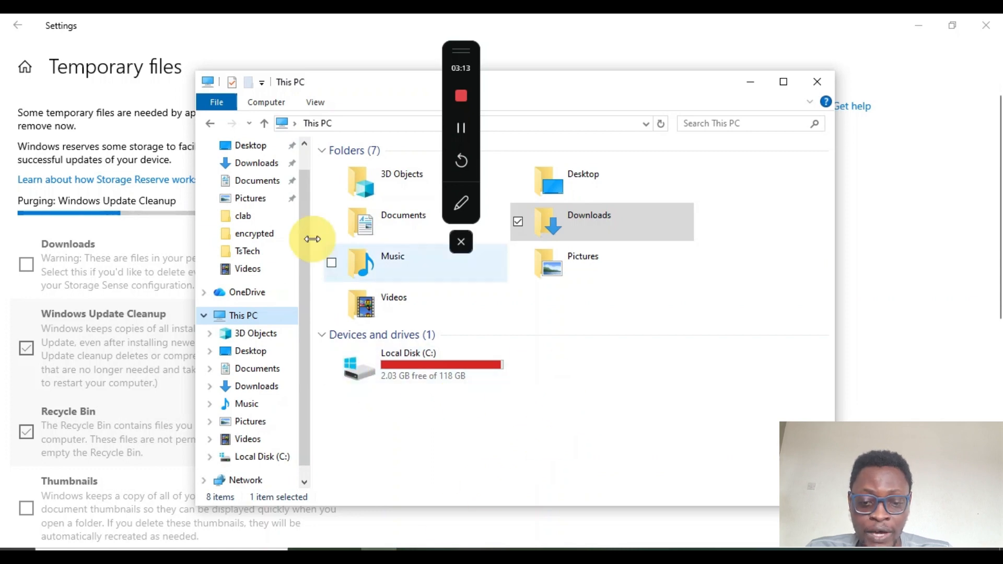
pyautogui.click(240, 166)
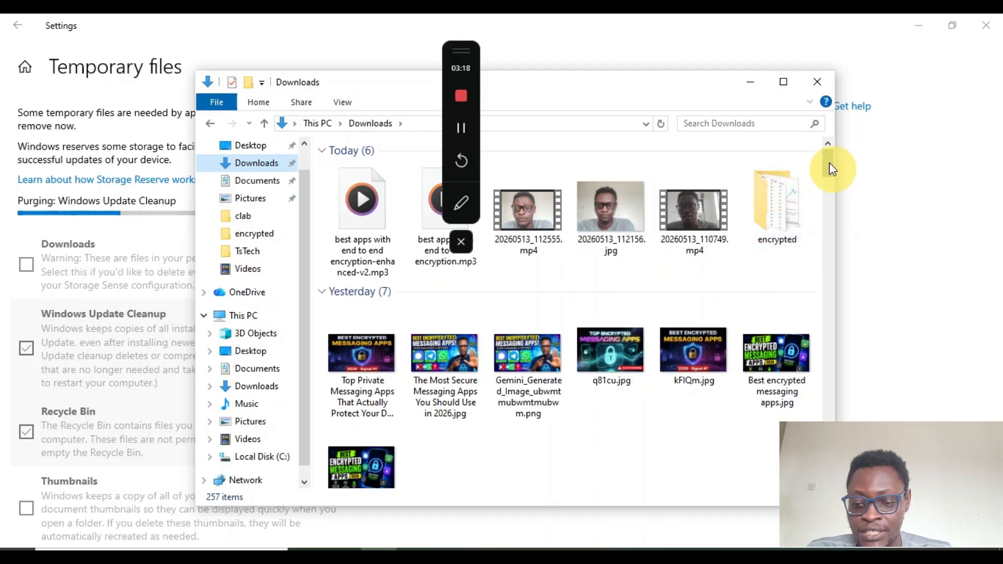
# Select newsthisweek-enhanced-v2.mp3, 20260509_144308.mp4, both VID_20260410_185736020 files and the Untitled 2026-04-09 19.30.46.mp4 video
pyautogui.moveTo(829, 162); pyautogui.dragTo(826, 196)
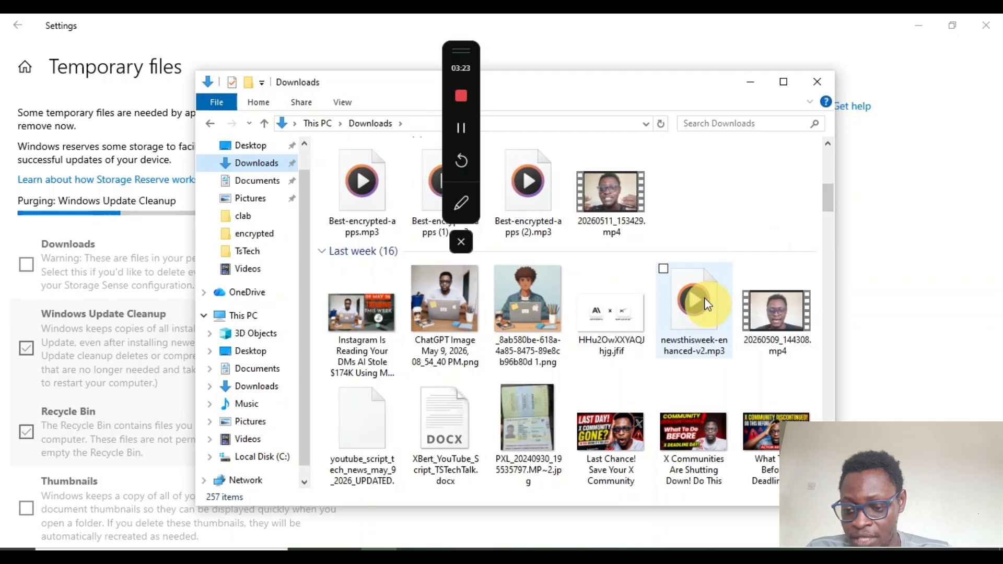
pyautogui.click(706, 304)
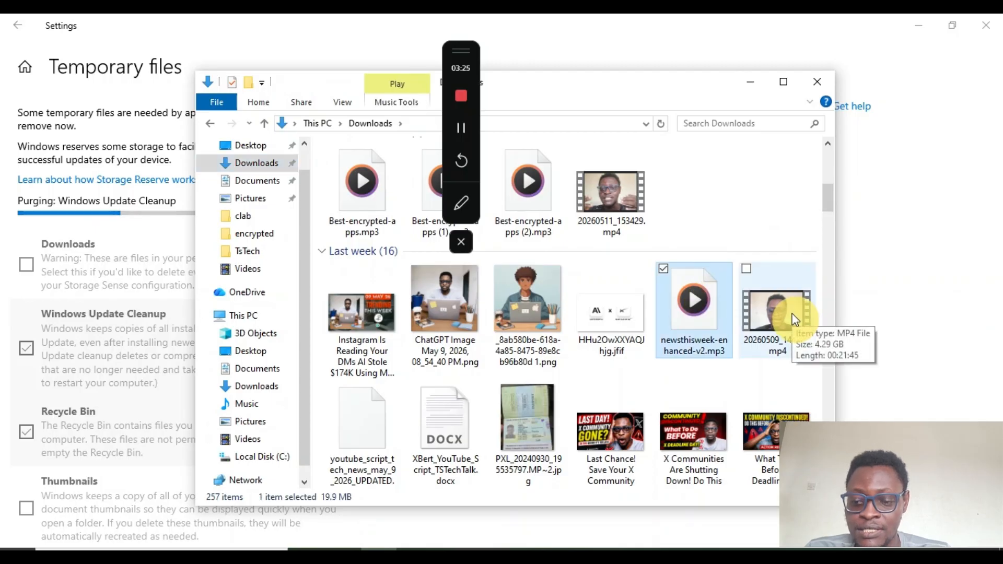
pyautogui.click(747, 272)
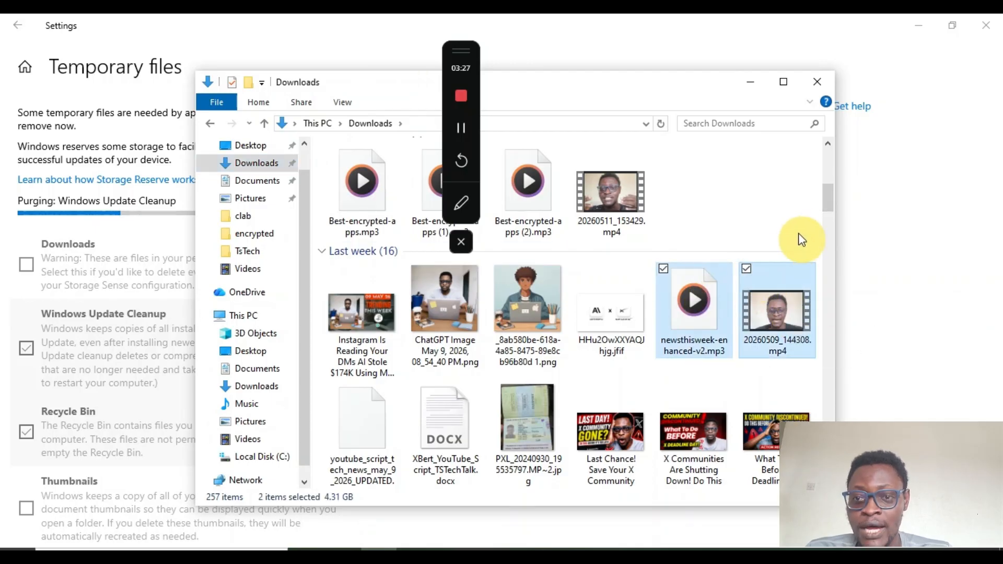
pyautogui.moveTo(834, 204); pyautogui.dragTo(825, 348)
pyautogui.keyDown('ctrl'); pyautogui.click(779, 321); pyautogui.keyUp('ctrl')
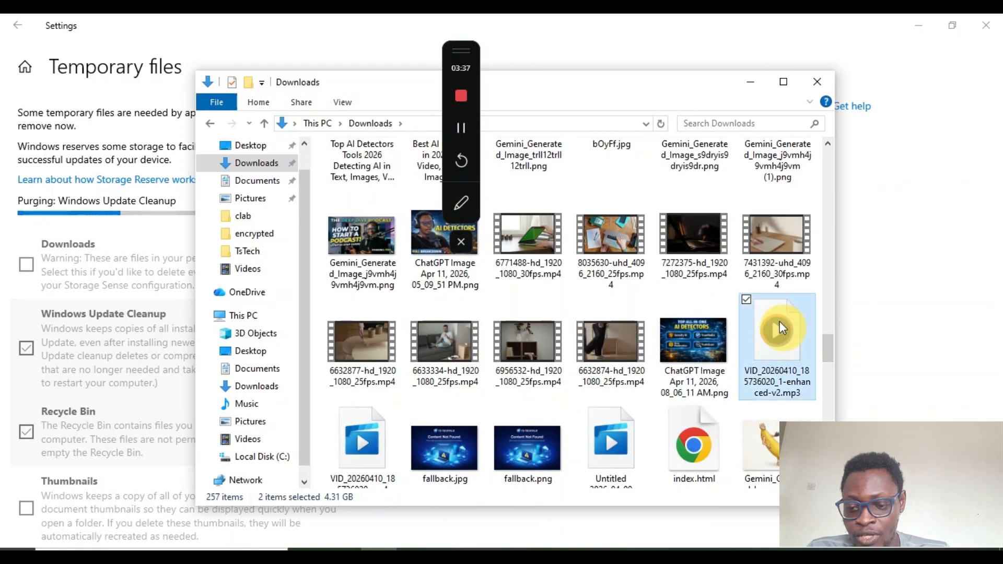
pyautogui.moveTo(826, 347)
pyautogui.mouseDown()
pyautogui.moveTo(830, 371)
pyautogui.moveTo(824, 353)
pyautogui.mouseUp()
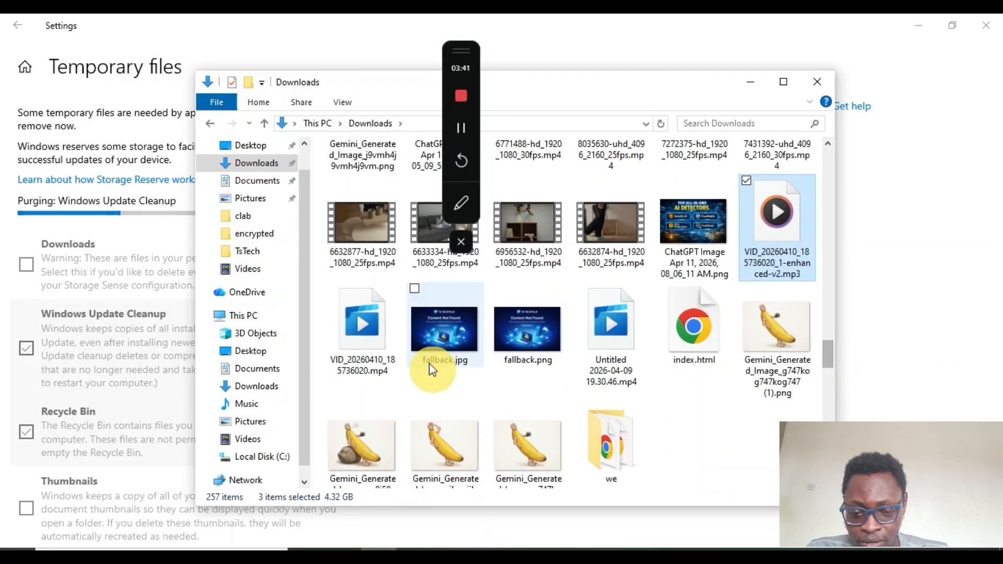
pyautogui.keyDown('ctrl'); pyautogui.click(354, 329); pyautogui.keyUp('ctrl')
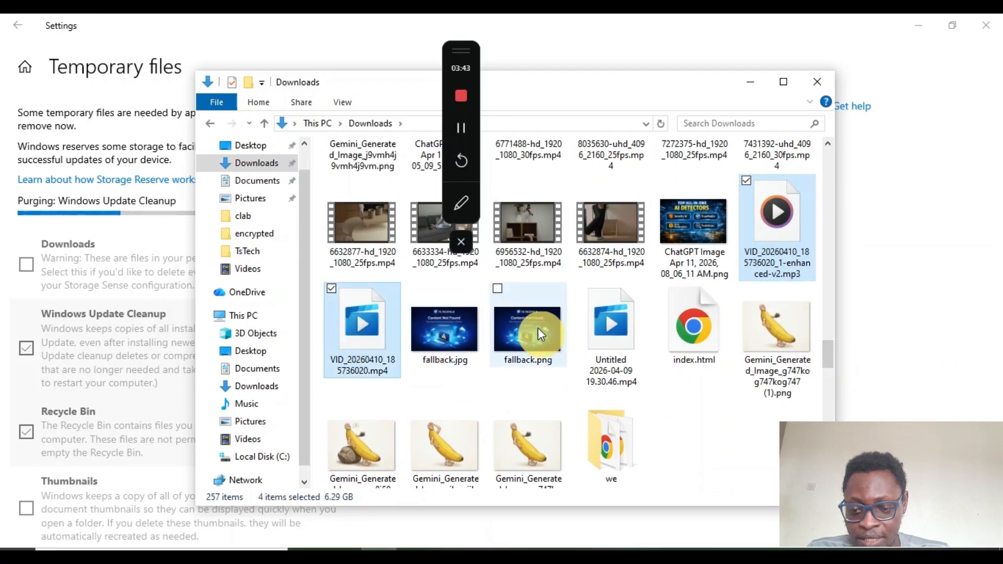
pyautogui.keyDown('ctrl'); pyautogui.click(592, 312); pyautogui.keyUp('ctrl')
# Add VID_20260328_141405790.mp4 and 11904049_3840_2160_50fps.mp4 to the selection and permanently delete all seven files
pyautogui.scroll(-2, 591, 313)
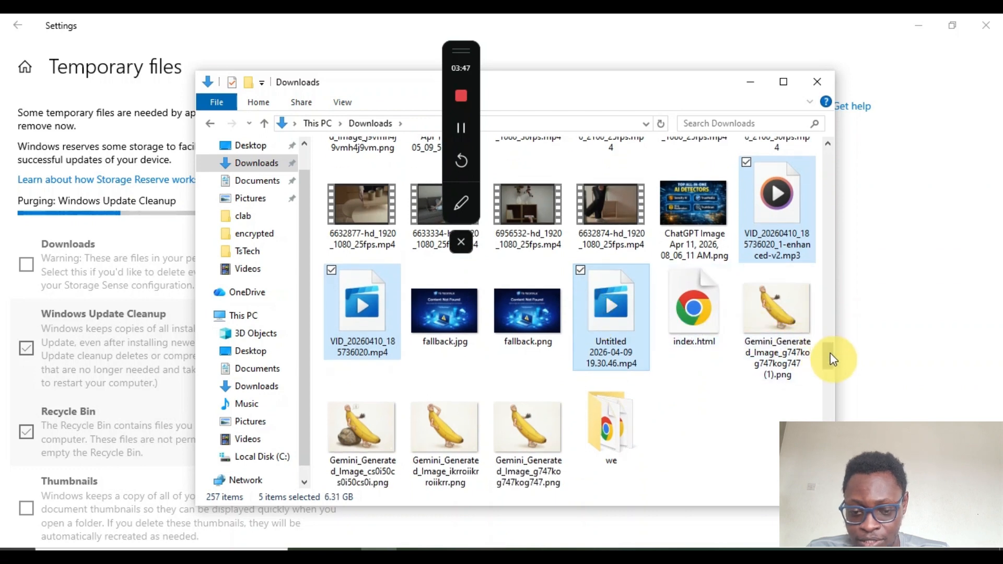
pyautogui.scroll(-5, 834, 365)
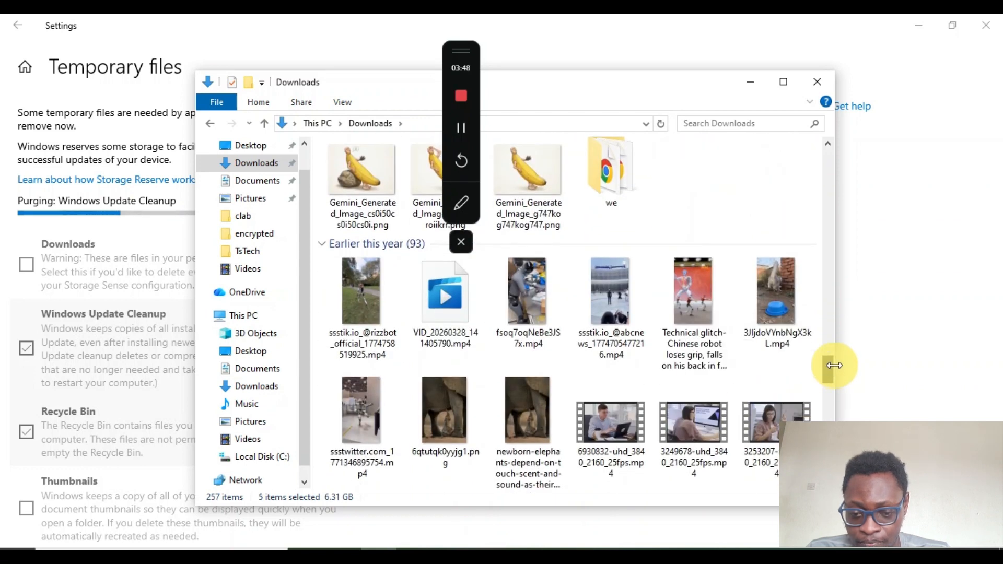
pyautogui.keyDown('ctrl'); pyautogui.click(440, 311); pyautogui.keyUp('ctrl')
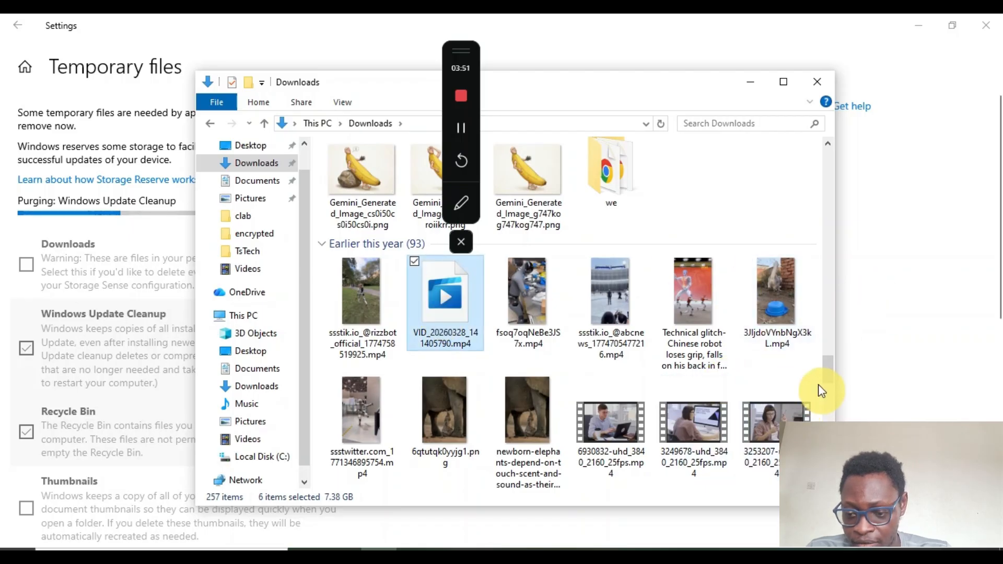
pyautogui.moveTo(827, 371); pyautogui.dragTo(832, 438)
pyautogui.keyDown('ctrl'); pyautogui.click(453, 383); pyautogui.keyUp('ctrl')
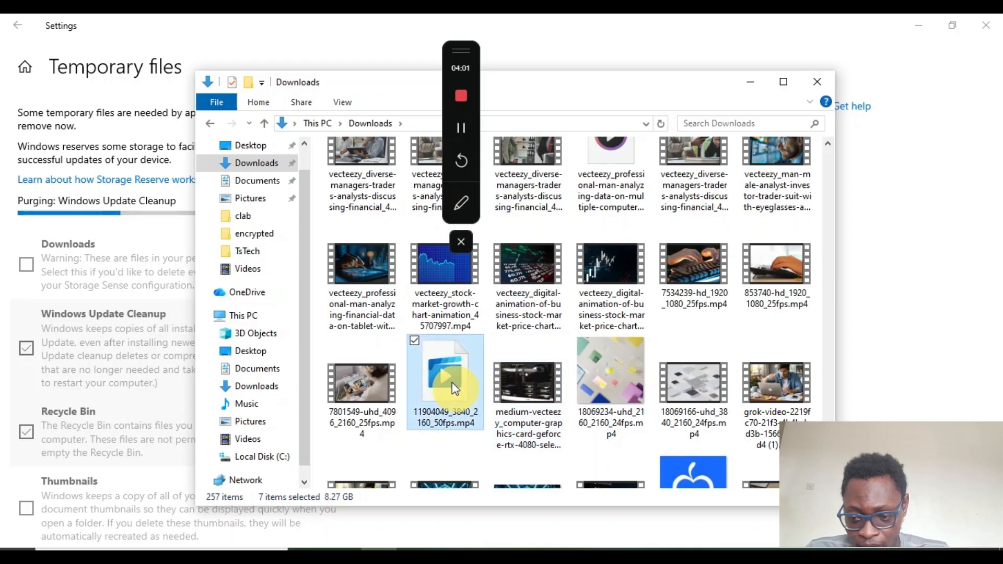
pyautogui.moveTo(828, 450)
pyautogui.mouseDown()
pyautogui.moveTo(828, 469)
pyautogui.moveTo(828, 454)
pyautogui.mouseUp()
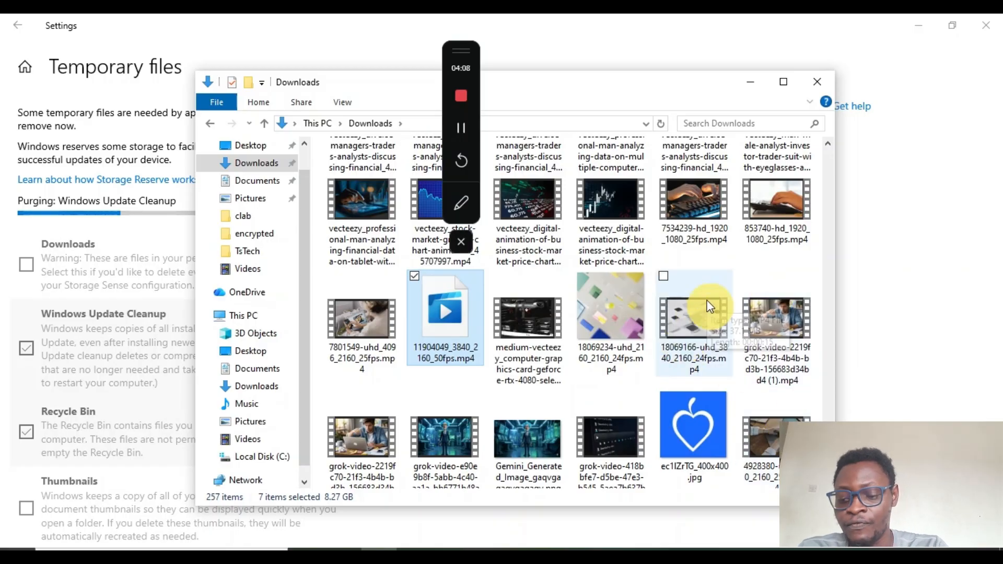
pyautogui.hotkey('shift', 'Delete')
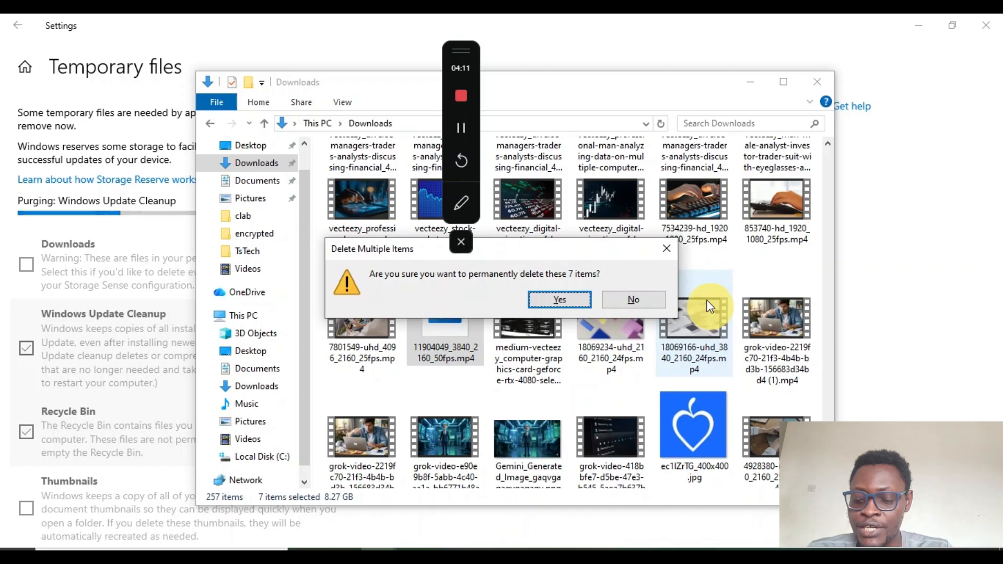
pyautogui.click(561, 300)
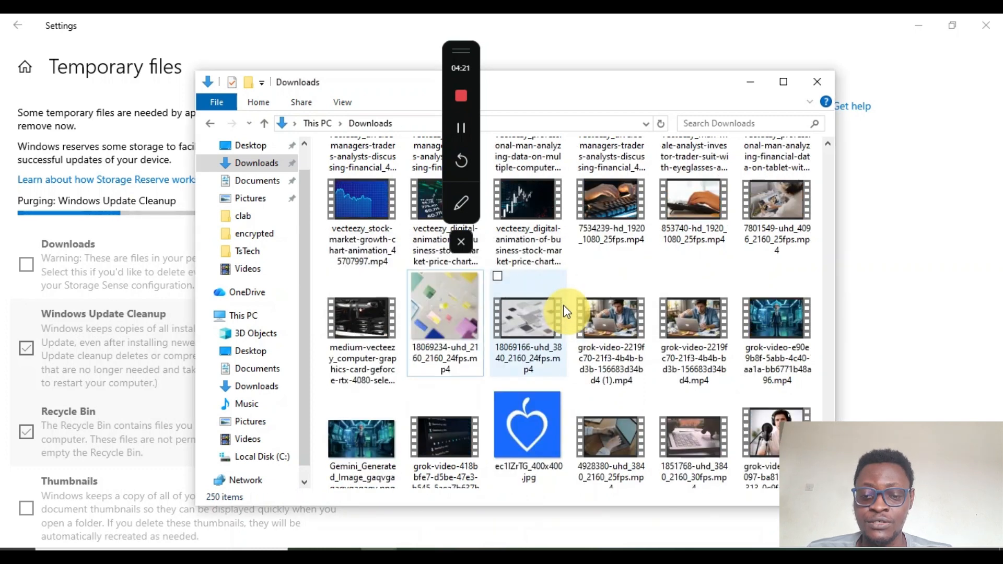
# Switch back to File Explorer and open This PC to check the free space on Local Disk (C:)
pyautogui.click(340, 32)
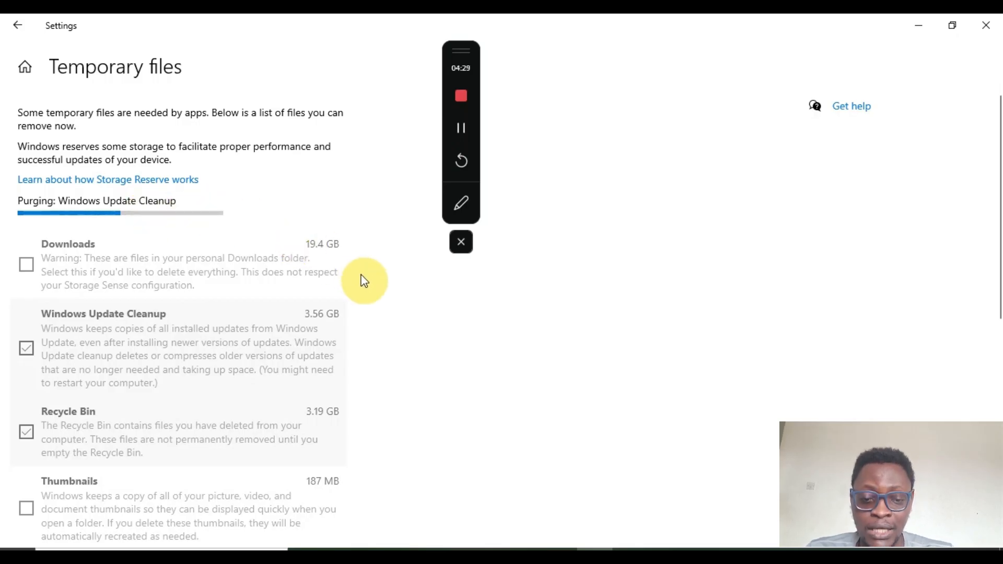
pyautogui.hotkey('alt', 'Tab')
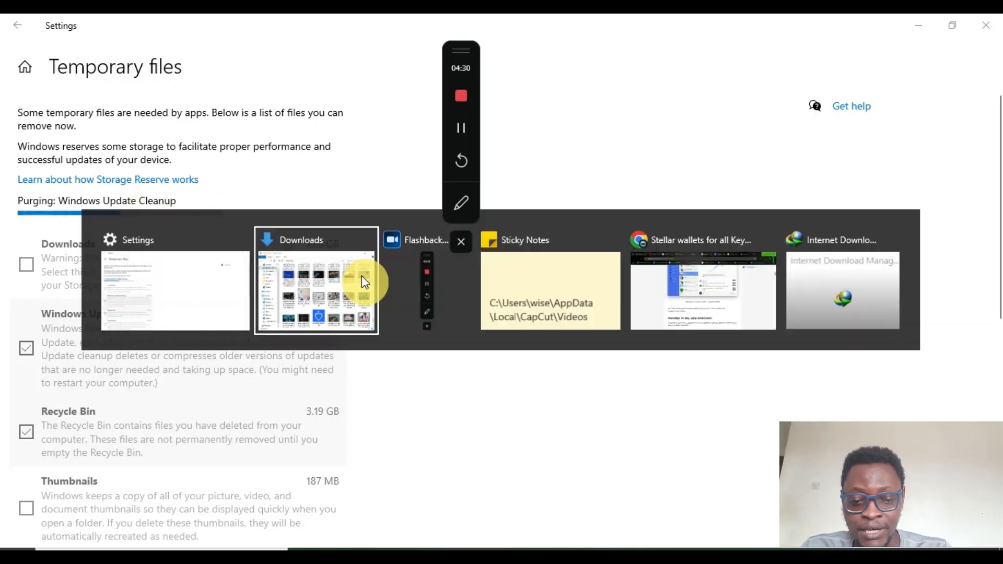
pyautogui.scroll(1, 305, 166)
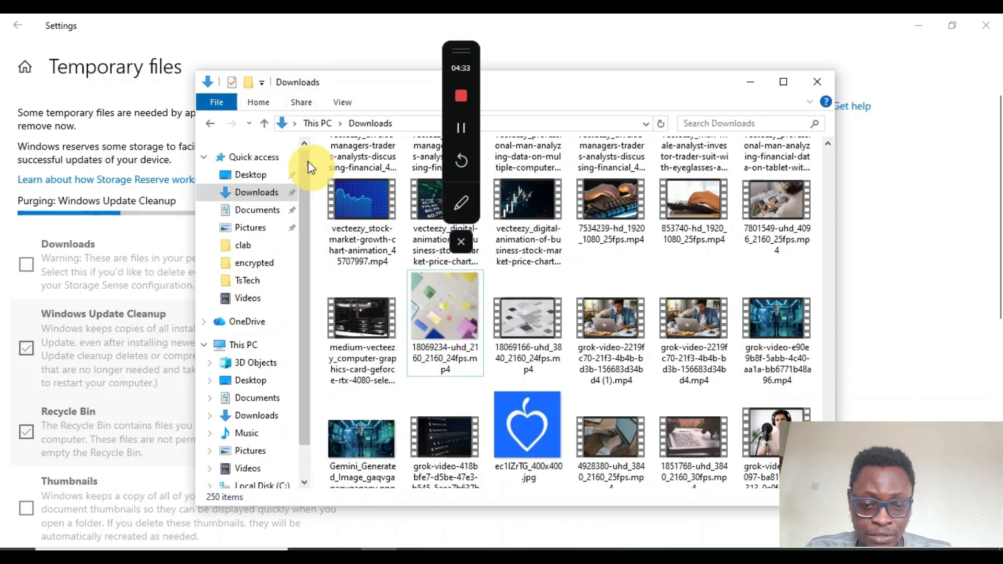
pyautogui.click(257, 347)
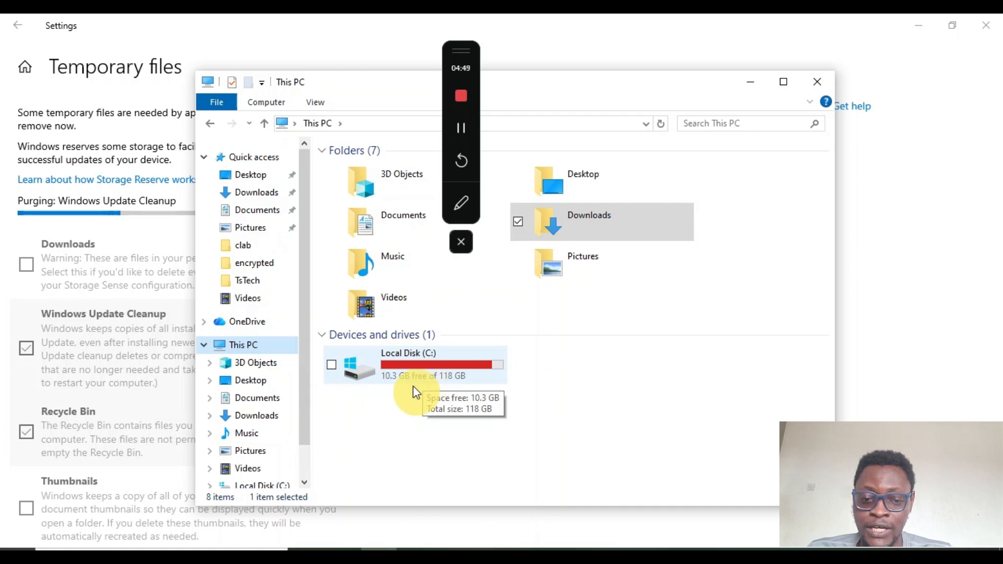
# Return to the Temporary files page and select the Downloads category for removal
pyautogui.click(183, 83)
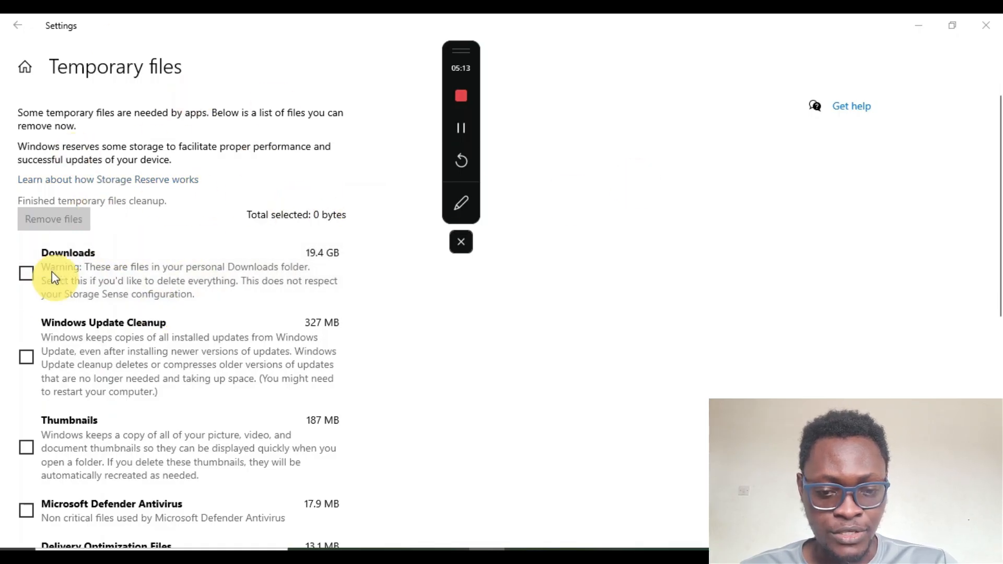
pyautogui.click(26, 274)
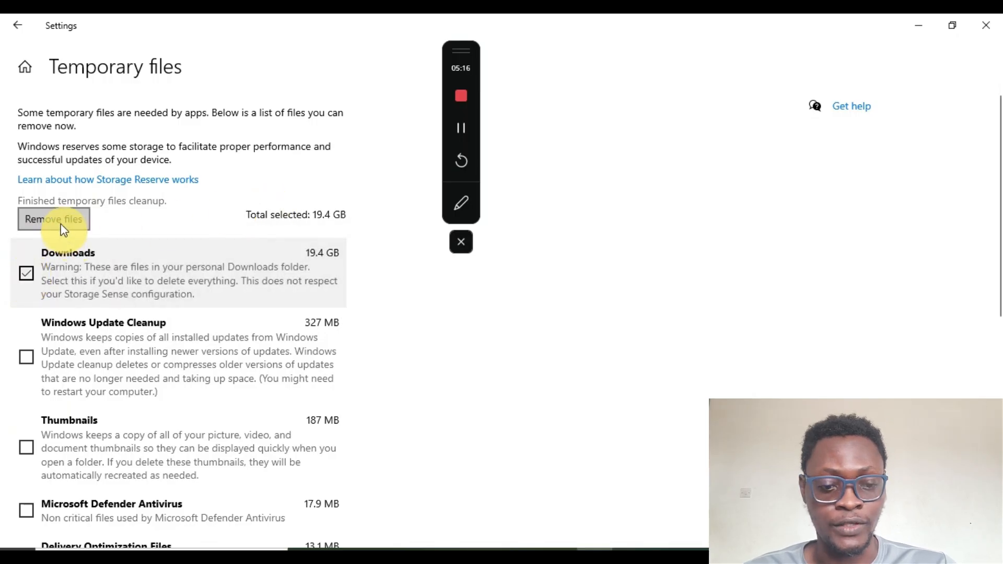
# Uncheck the Downloads category and go back to the Settings home page
pyautogui.click(27, 273)
pyautogui.click(25, 67)
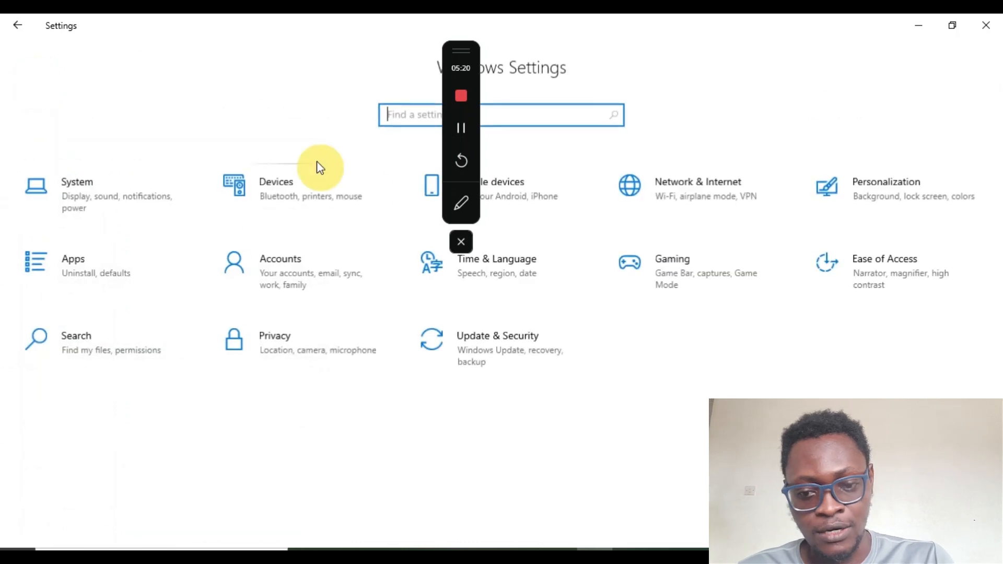
# Switch to File Explorer and check the free space on Local Disk (C:)
pyautogui.hotkey('alt', 'Tab')
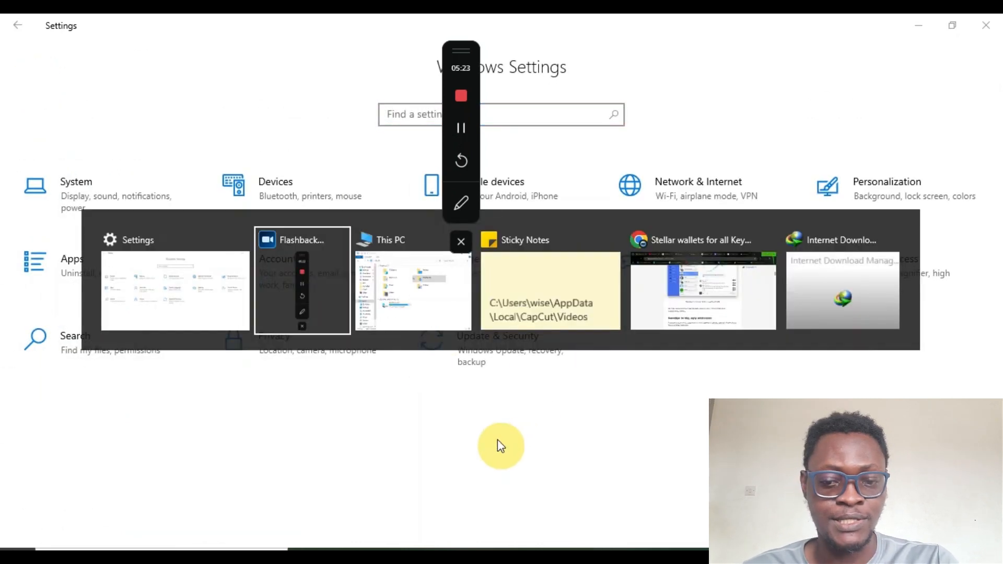
pyautogui.hotkey('alt', 'Tab')
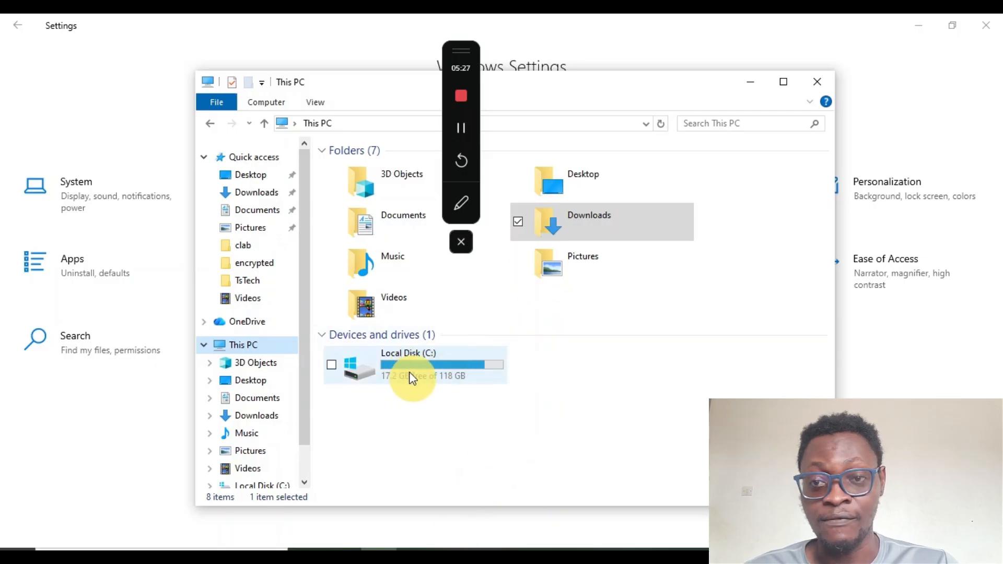
pyautogui.moveTo(412, 377)
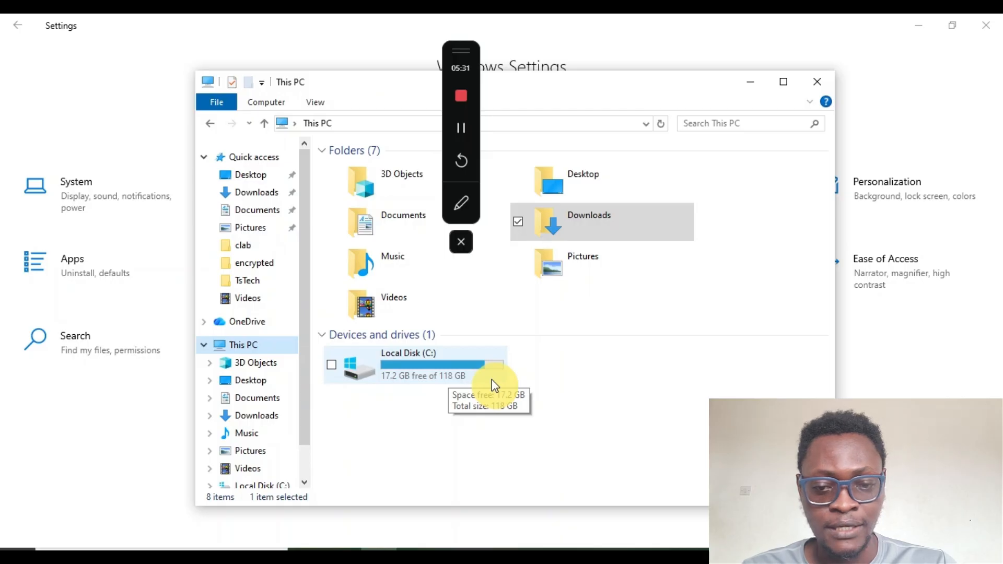
# Return to Settings, search for Storage, and open Apps & features for the C: drive
pyautogui.click(124, 96)
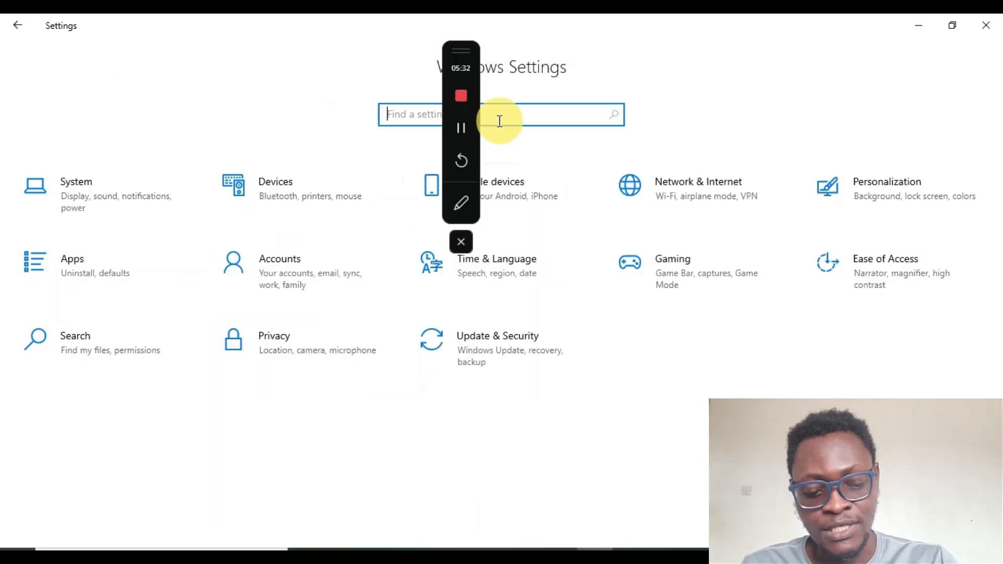
pyautogui.click(403, 118)
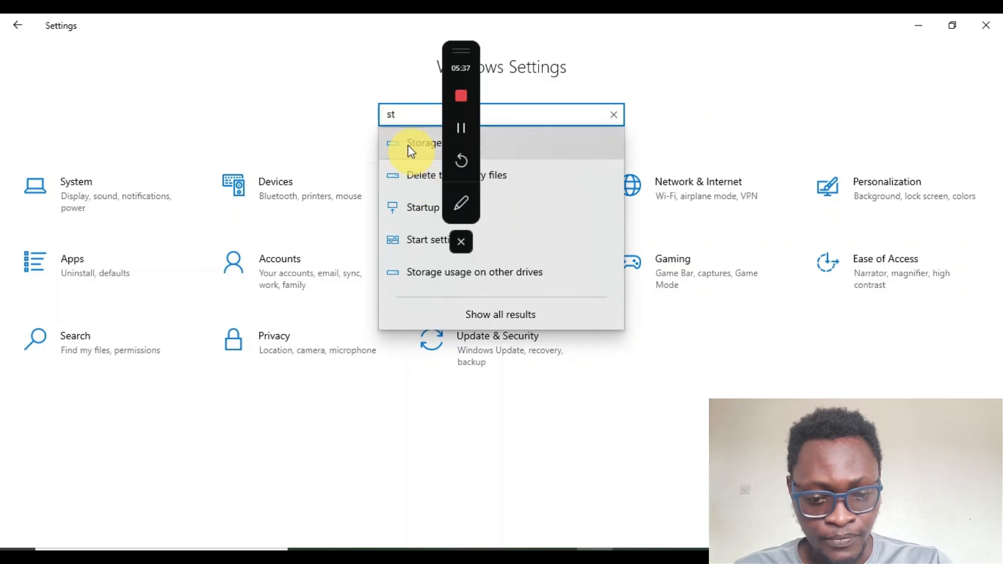
pyautogui.click(442, 136)
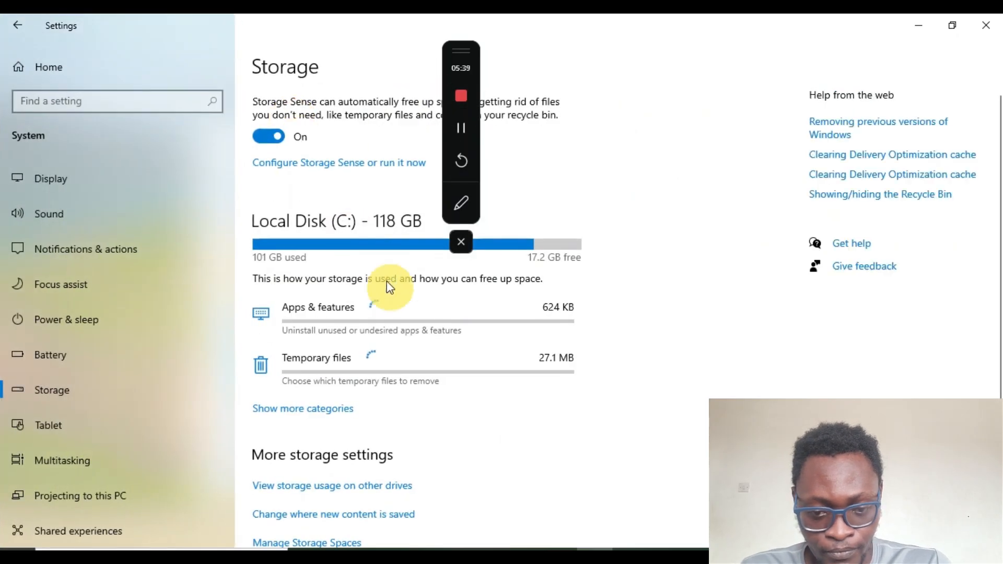
pyautogui.scroll(-2, 477, 372)
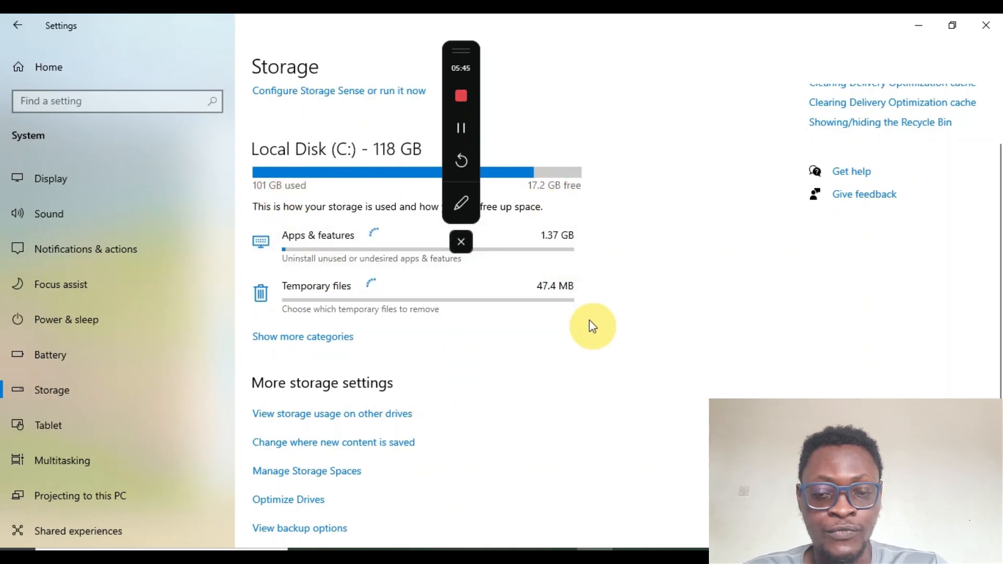
pyautogui.scroll(-2, 590, 325)
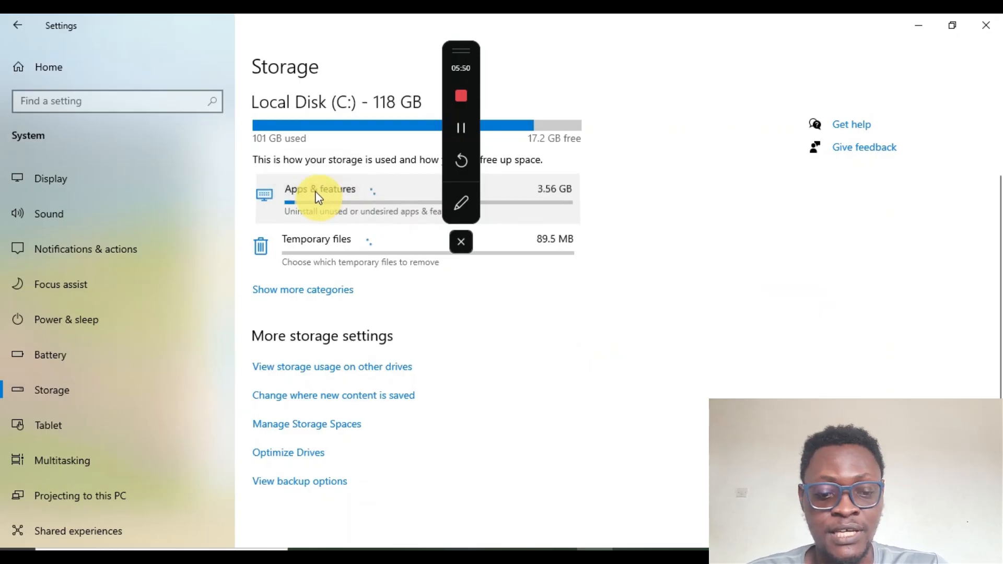
pyautogui.click(317, 194)
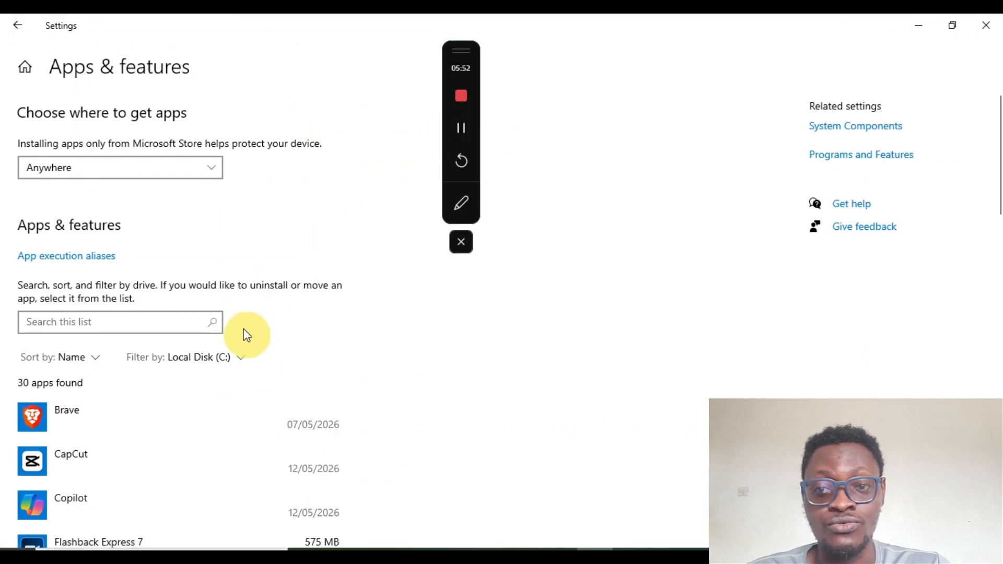
# Scroll through the installed apps list to review the apps and their sizes
pyautogui.scroll(-5, 256, 363)
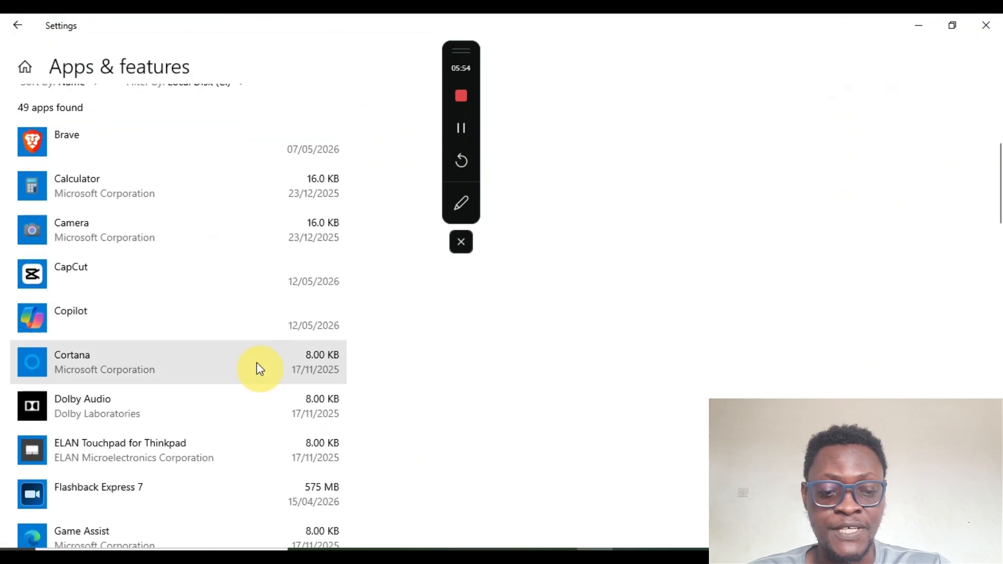
pyautogui.scroll(-2, 256, 363)
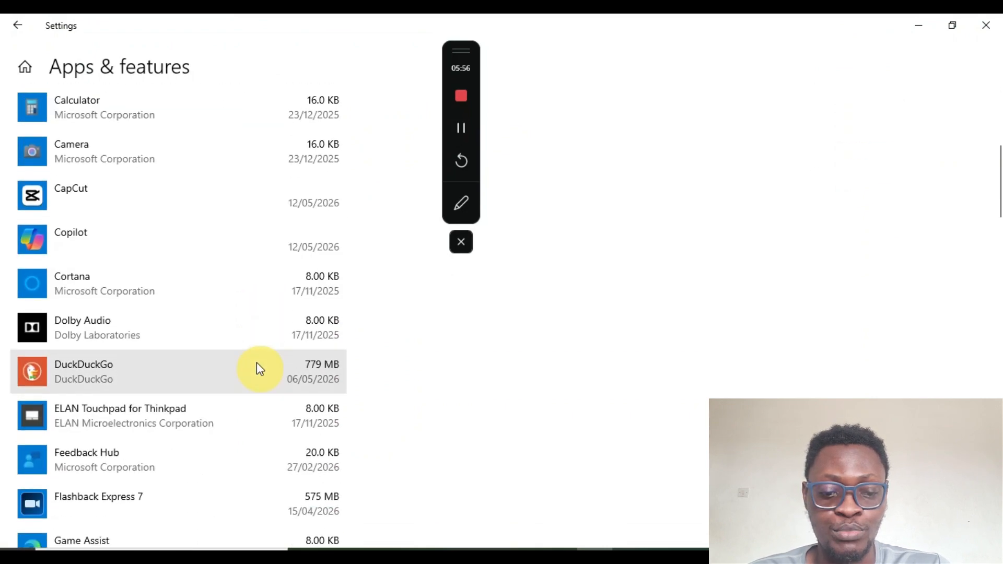
pyautogui.scroll(-4, 257, 364)
pyautogui.scroll(-16, 256, 363)
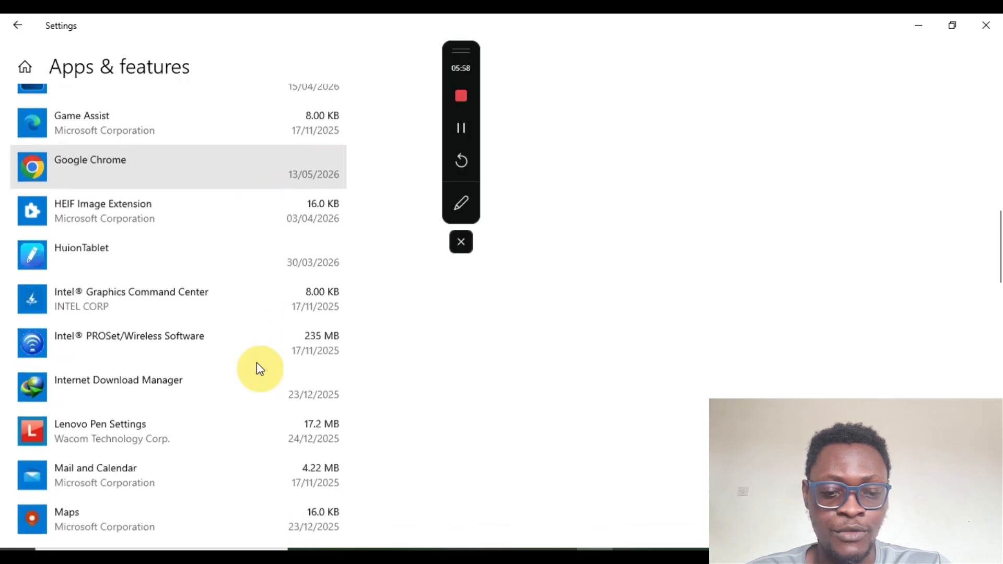
pyautogui.scroll(-12, 256, 362)
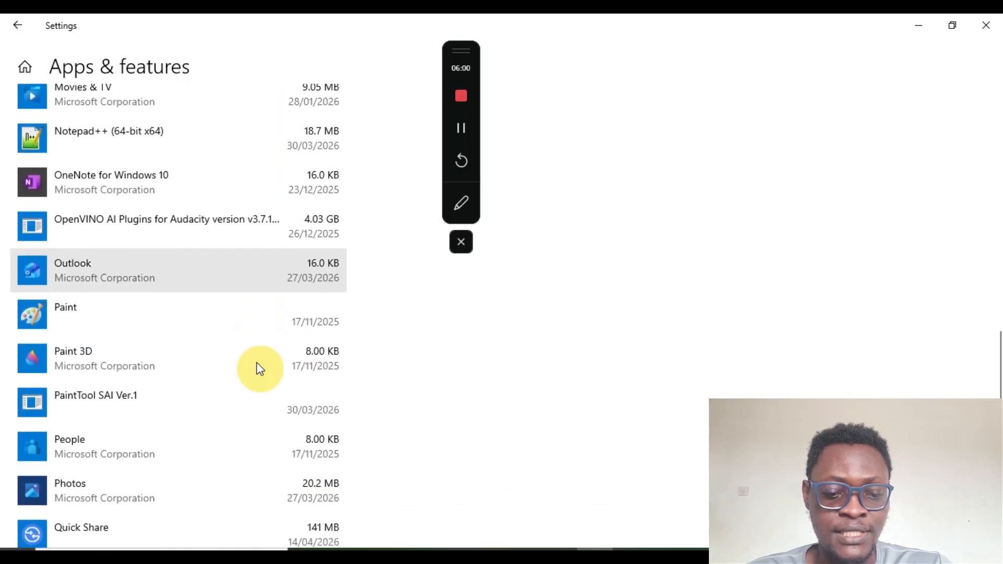
pyautogui.scroll(-8, 256, 362)
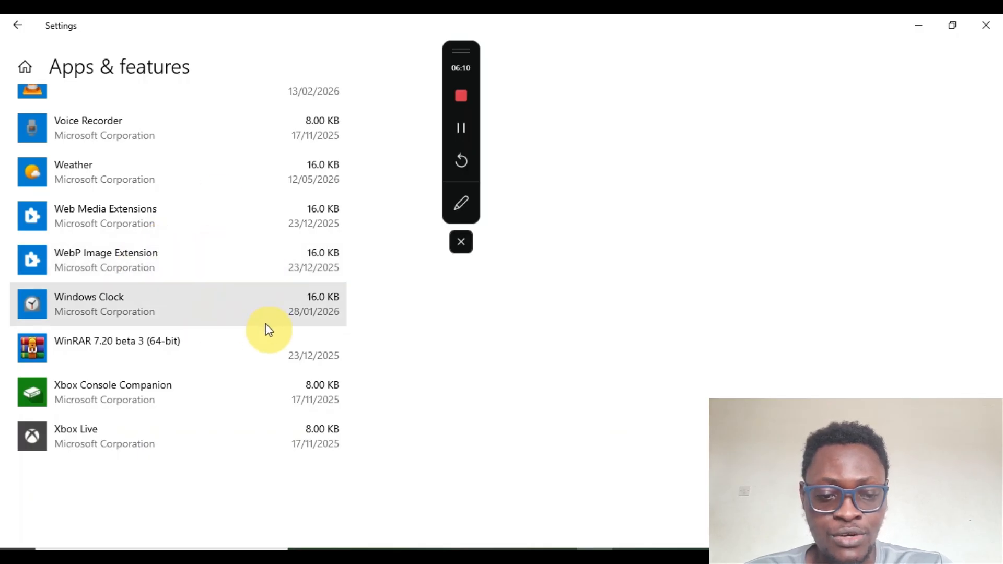
pyautogui.scroll(8, 268, 329)
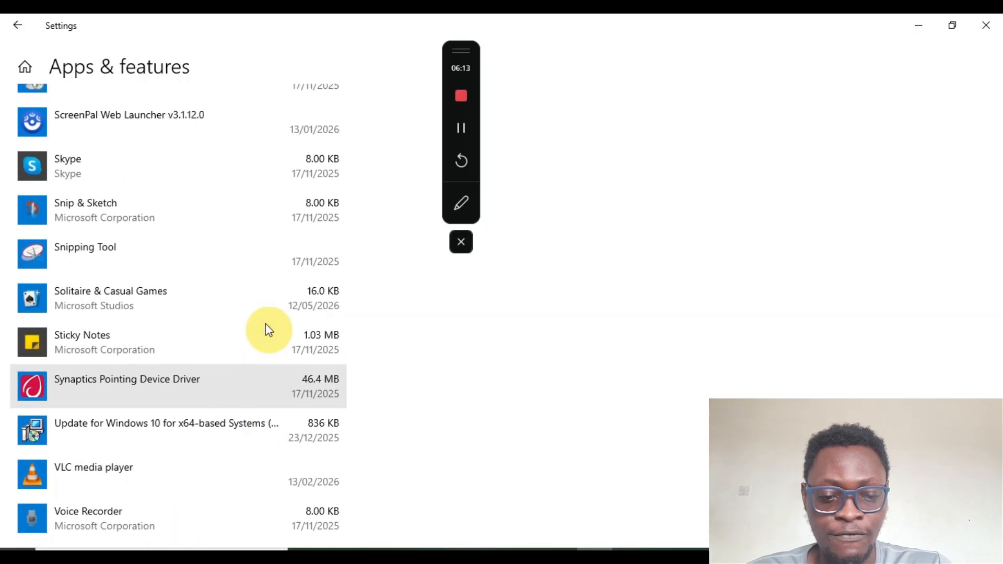
pyautogui.scroll(4, 221, 290)
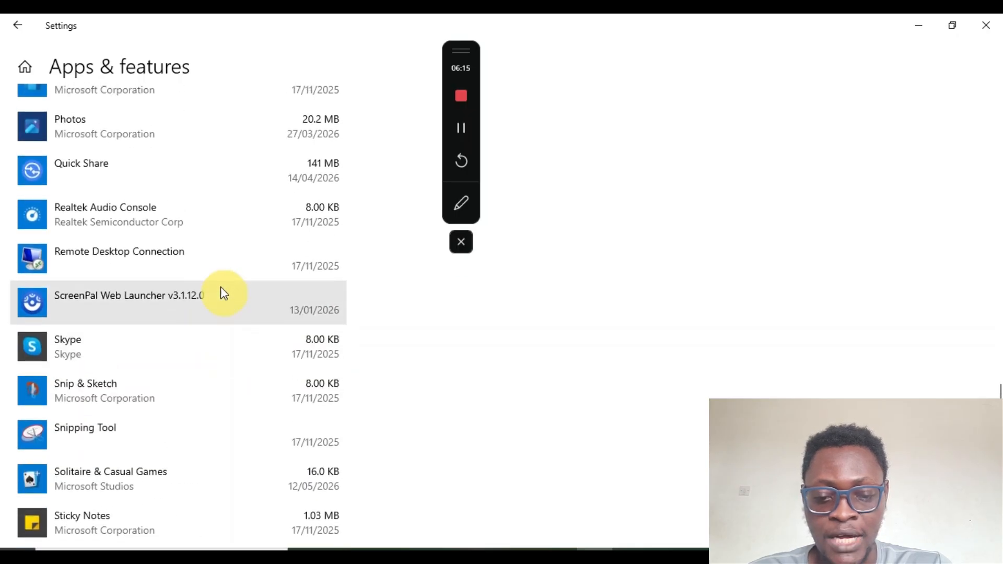
# Uninstall the Skype app
pyautogui.click(206, 340)
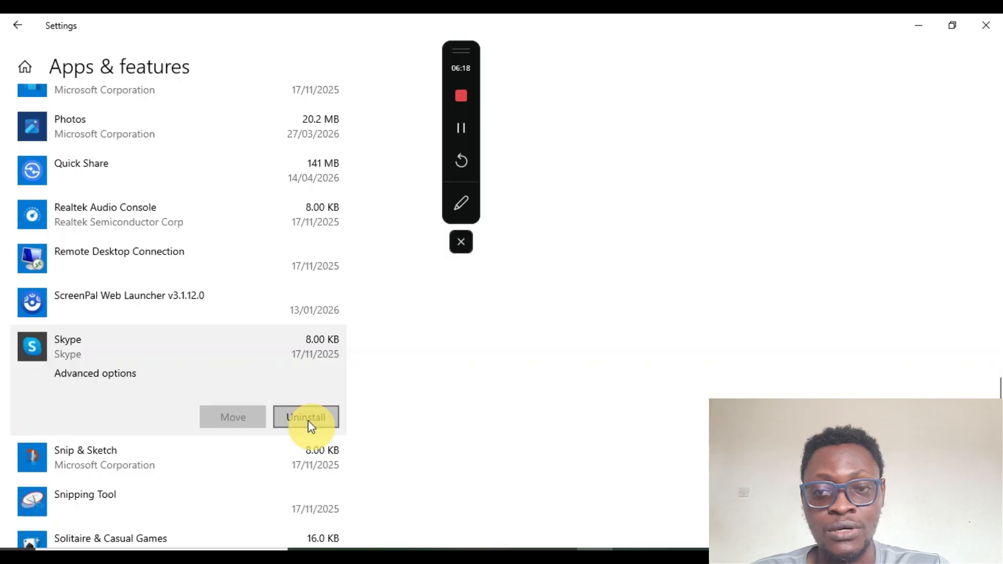
pyautogui.click(308, 421)
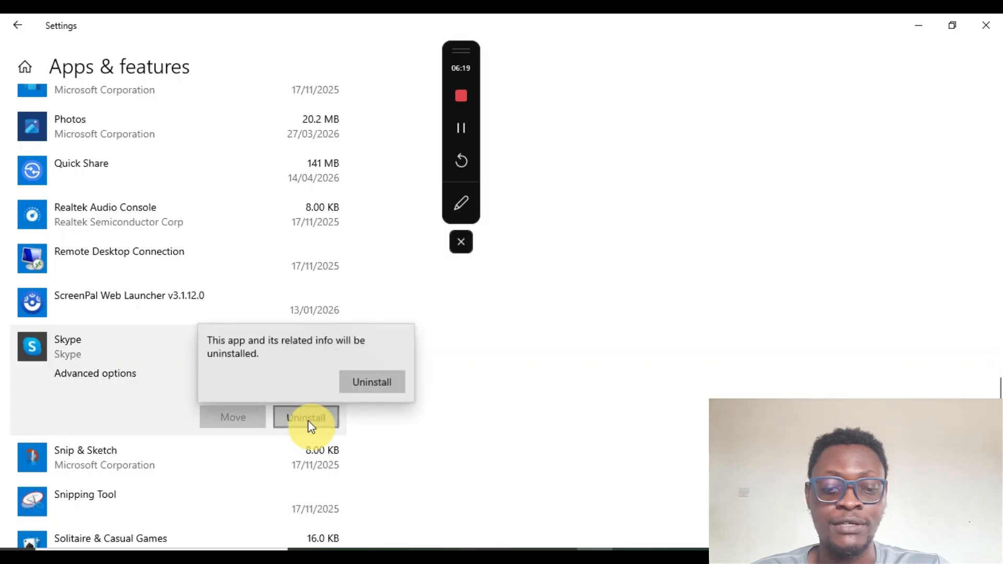
pyautogui.click(378, 389)
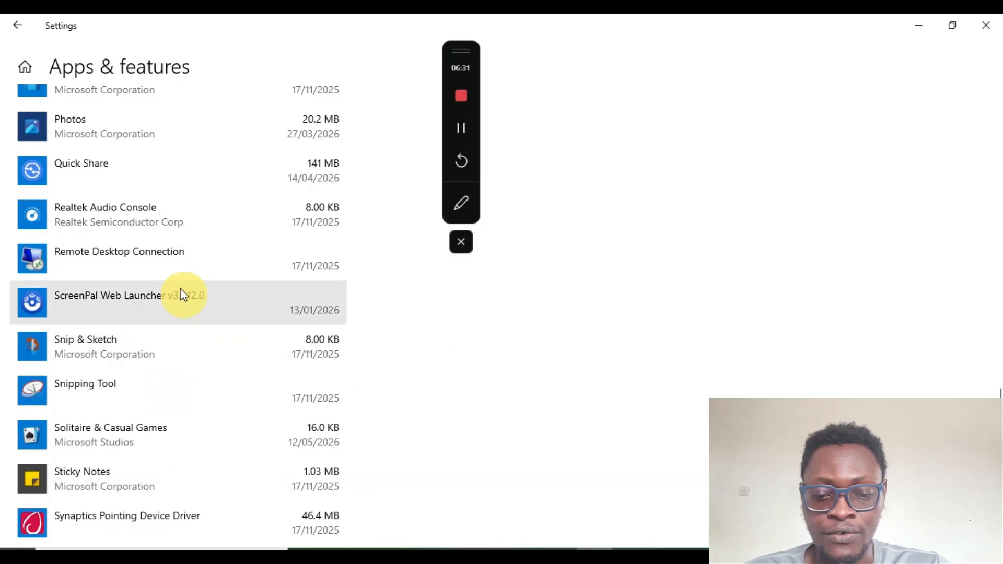
# Expand the ScreenPal Web Launcher entry, scroll the list back to the top, and return to the Settings home page
pyautogui.scroll(1, 180, 289)
pyautogui.click(167, 325)
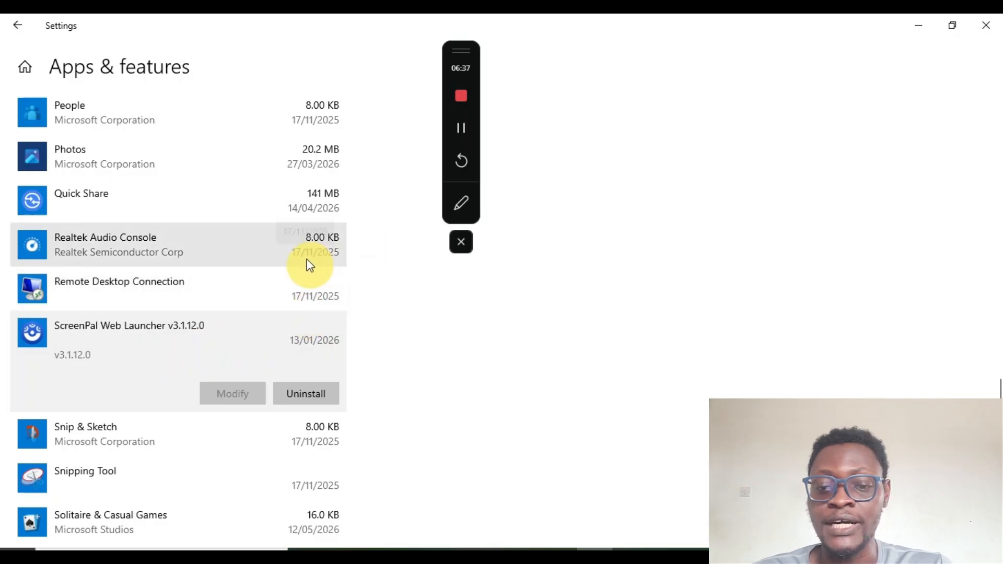
pyautogui.scroll(20, 310, 266)
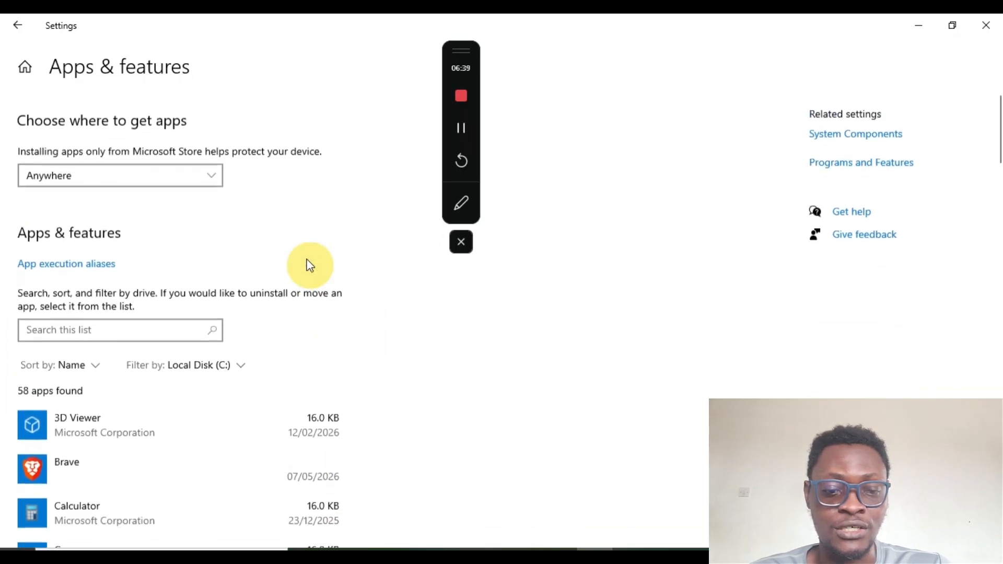
pyautogui.scroll(-1, 310, 266)
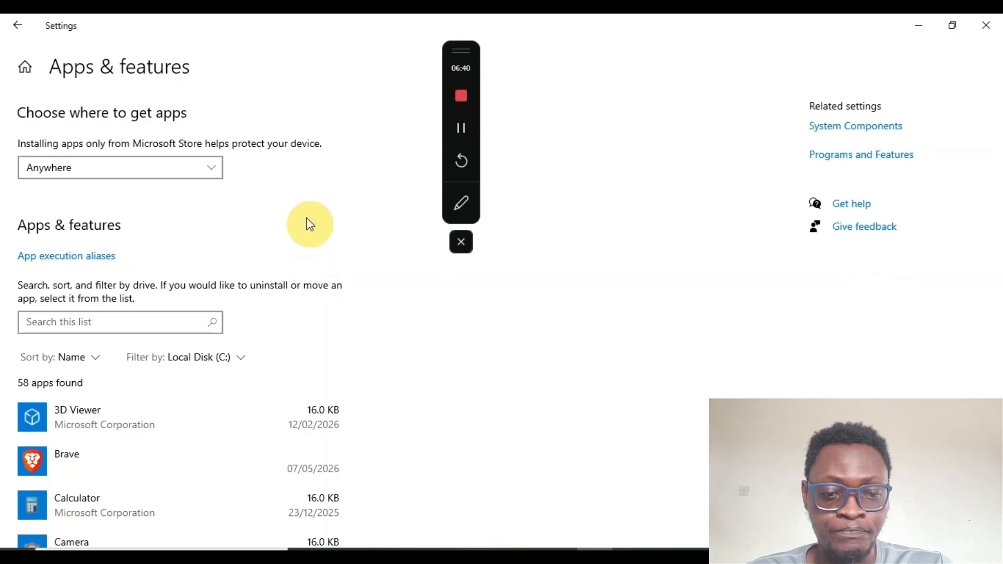
pyautogui.click(27, 35)
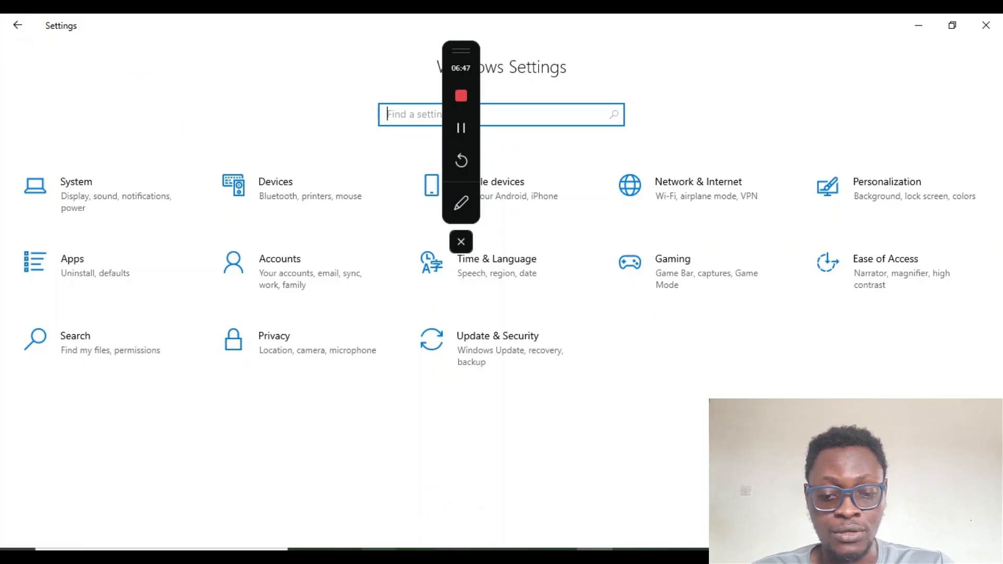
# Switch to File Explorer and open Local Disk (C:), then Users, then the user's profile folder
pyautogui.click(379, 557)
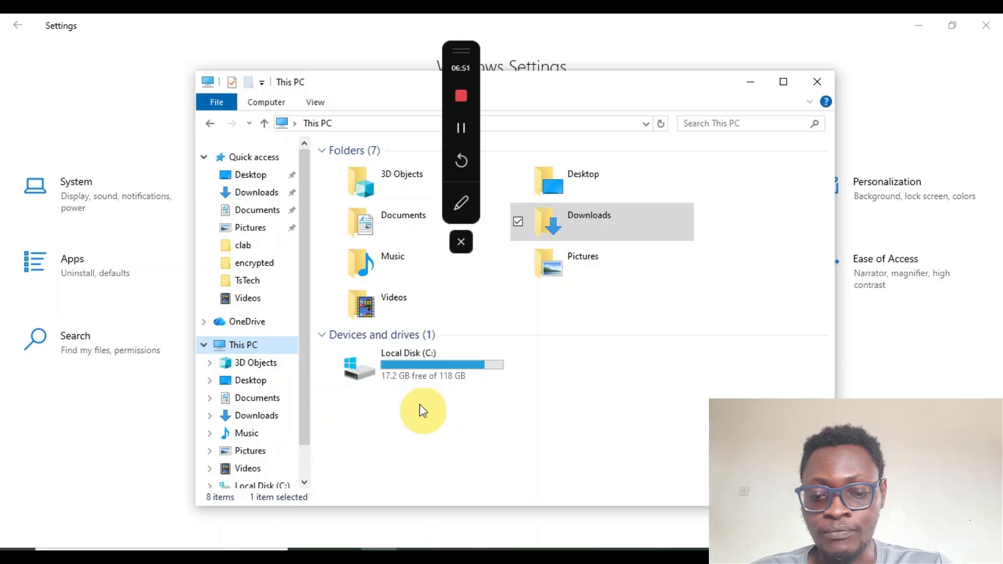
pyautogui.moveTo(432, 368)
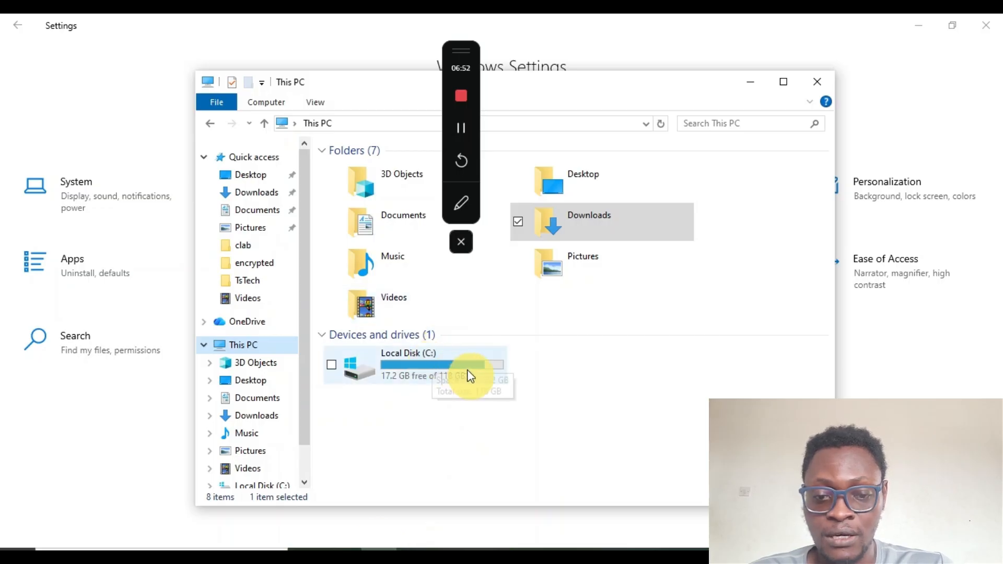
pyautogui.doubleClick(441, 365)
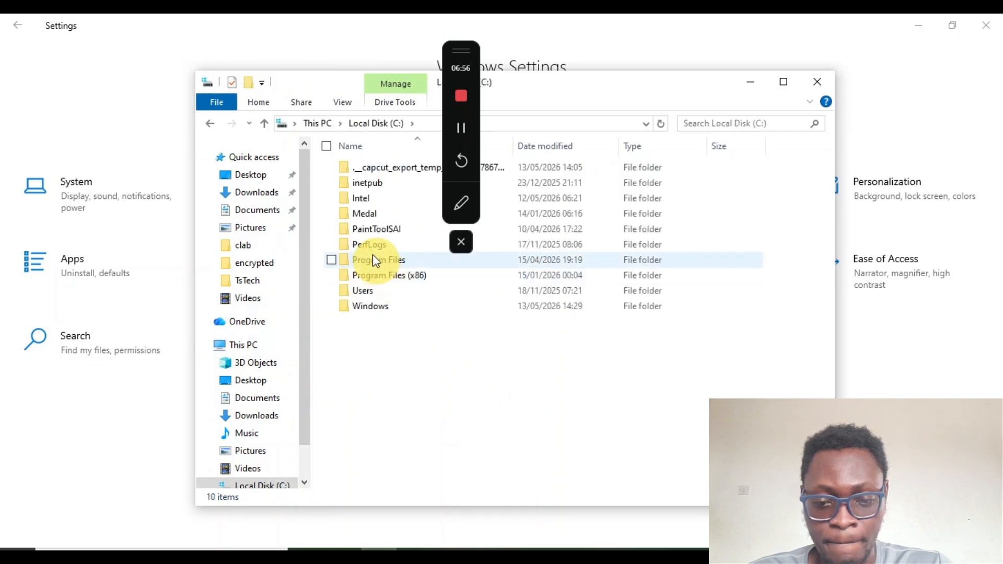
pyautogui.doubleClick(400, 294)
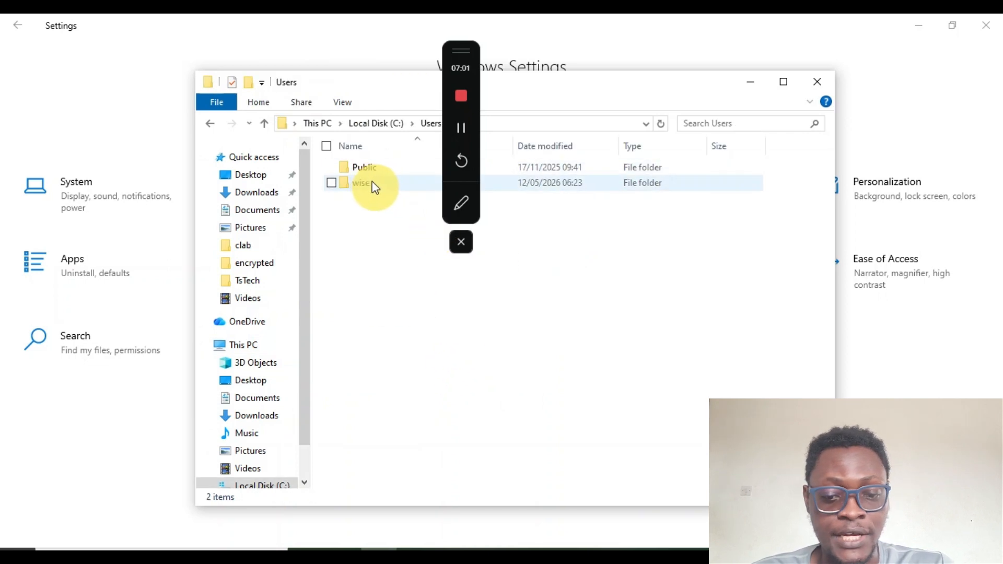
pyautogui.doubleClick(372, 184)
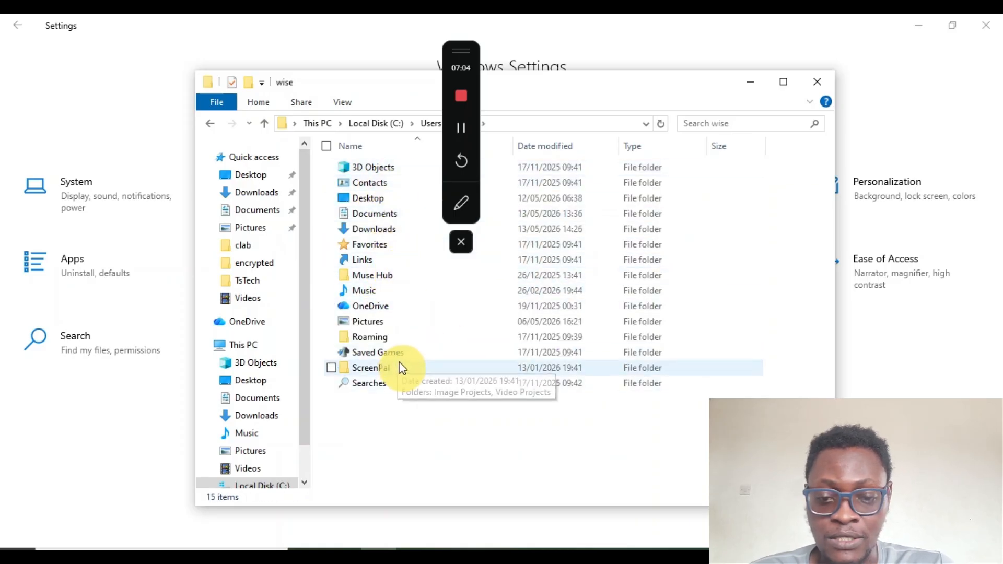
# Open the ScreenPal folder and inspect its Video Projects and Image Projects subfolders
pyautogui.doubleClick(369, 367)
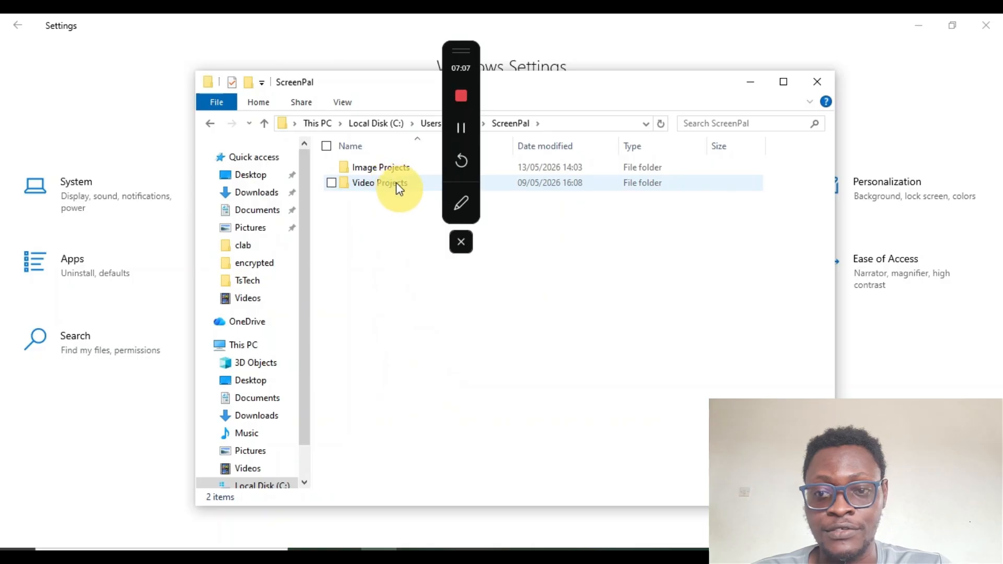
pyautogui.click(396, 183)
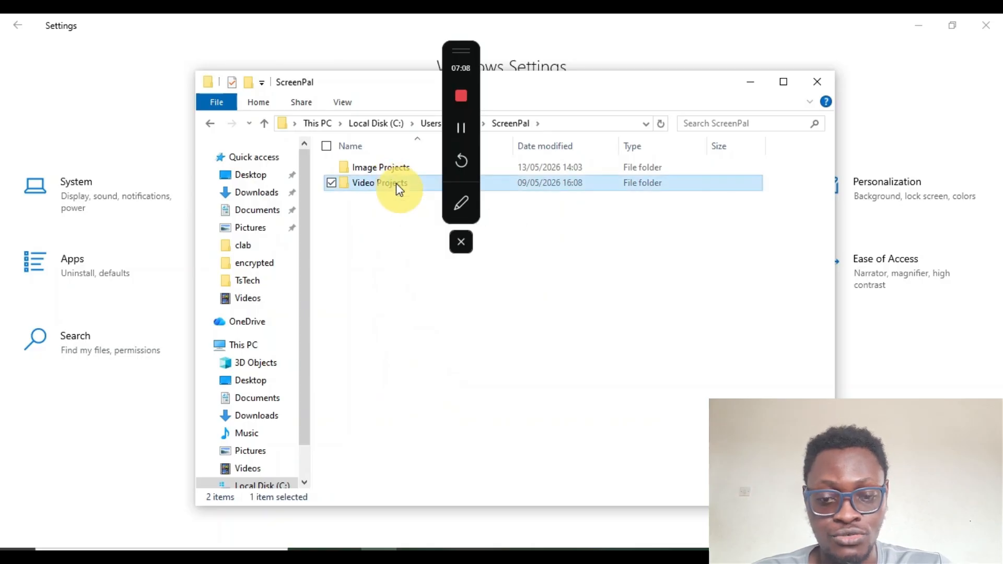
pyautogui.doubleClick(396, 183)
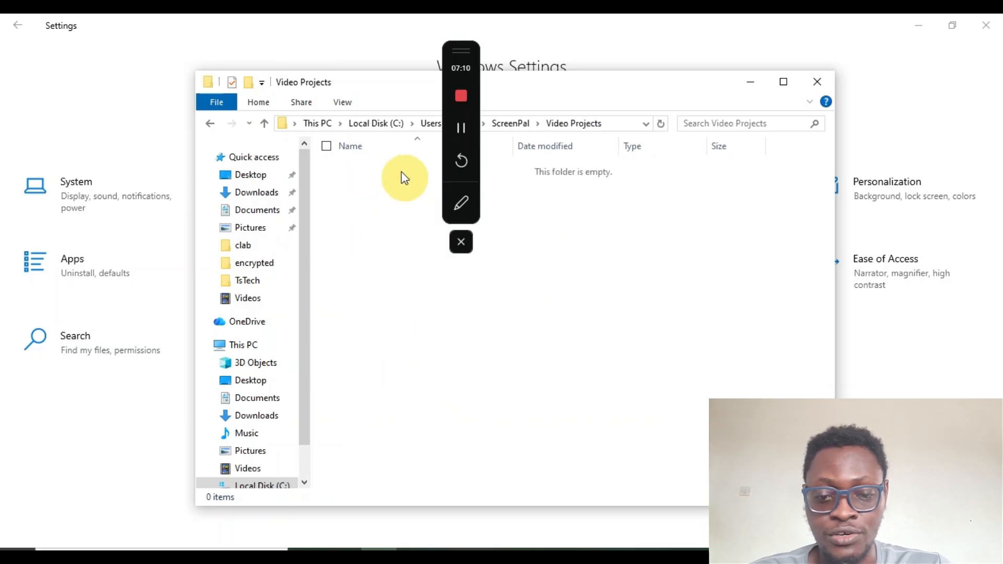
pyautogui.click(512, 126)
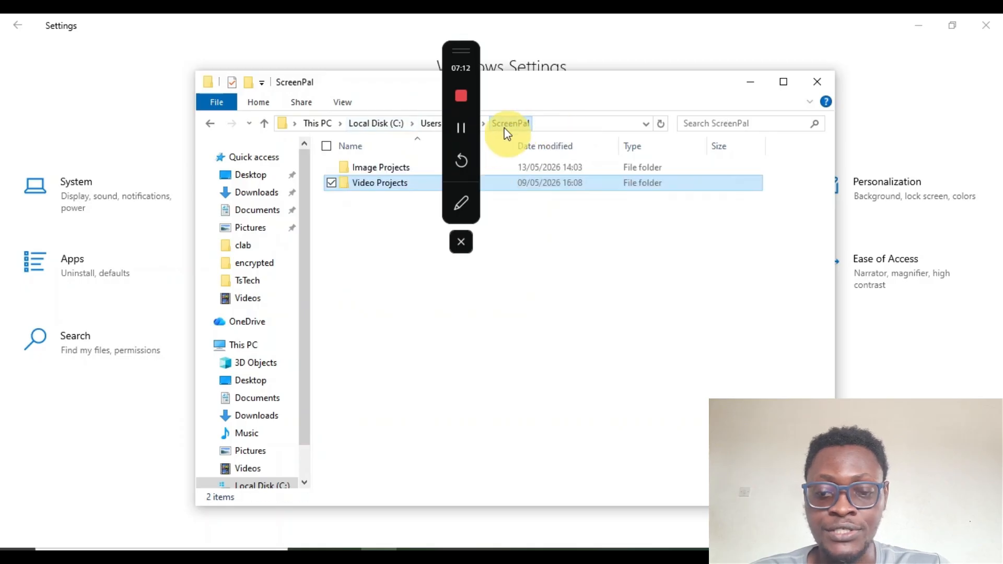
pyautogui.click(368, 167)
pyautogui.doubleClick(368, 167)
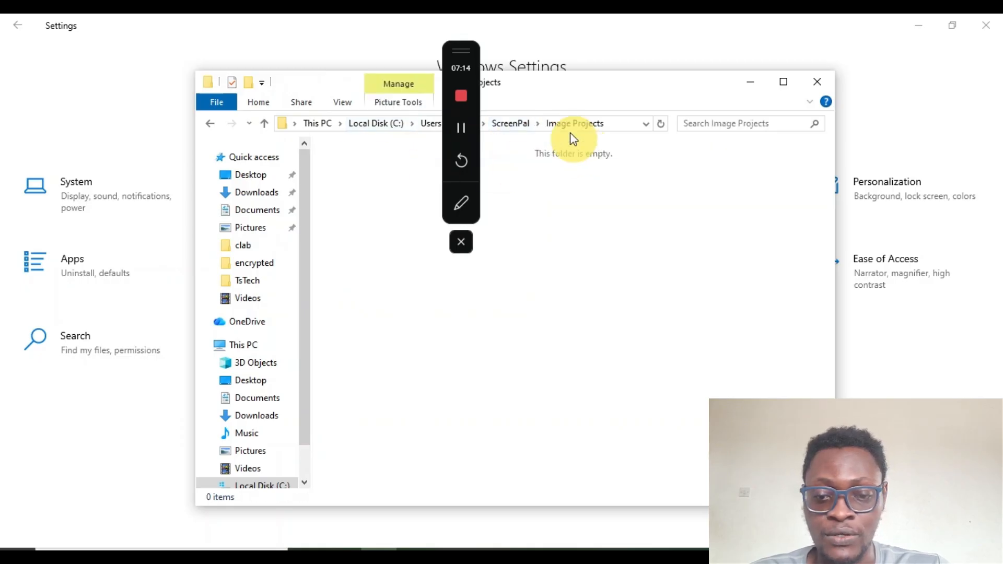
pyautogui.click(517, 124)
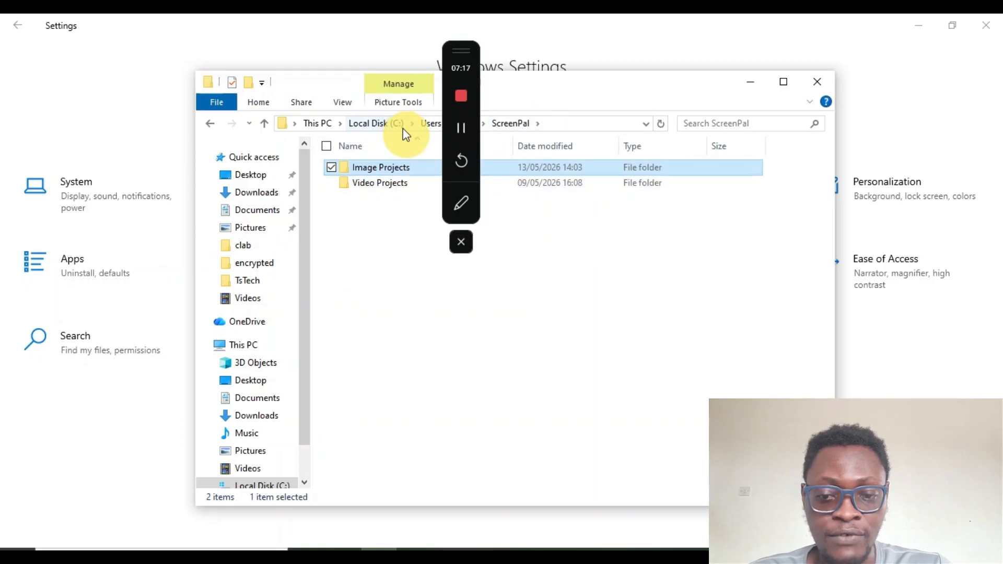
# Go back to the user's profile folder and browse into the Roaming folder and its Intel subfolder
pyautogui.moveTo(459, 49); pyautogui.dragTo(149, 79)
pyautogui.click(465, 124)
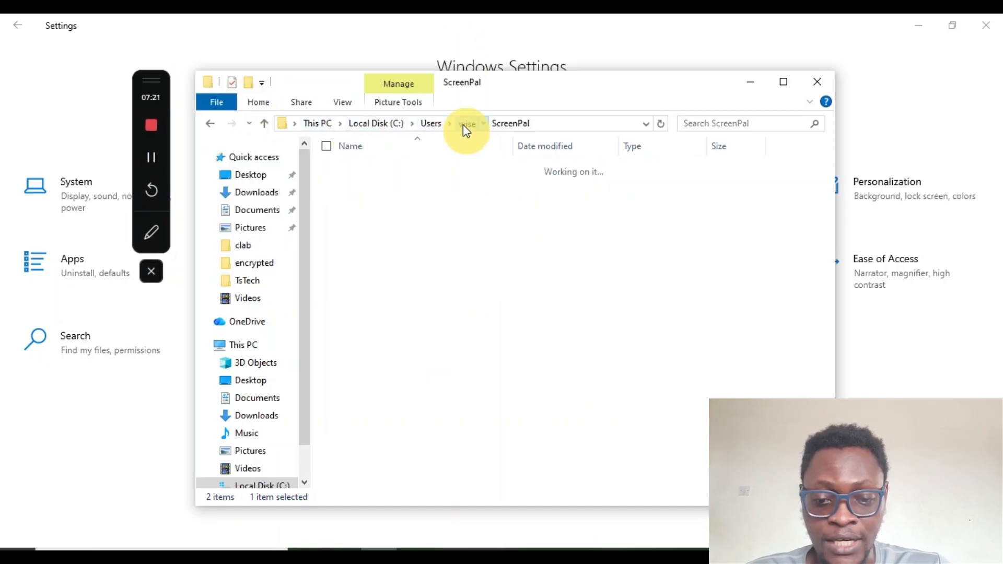
pyautogui.doubleClick(403, 335)
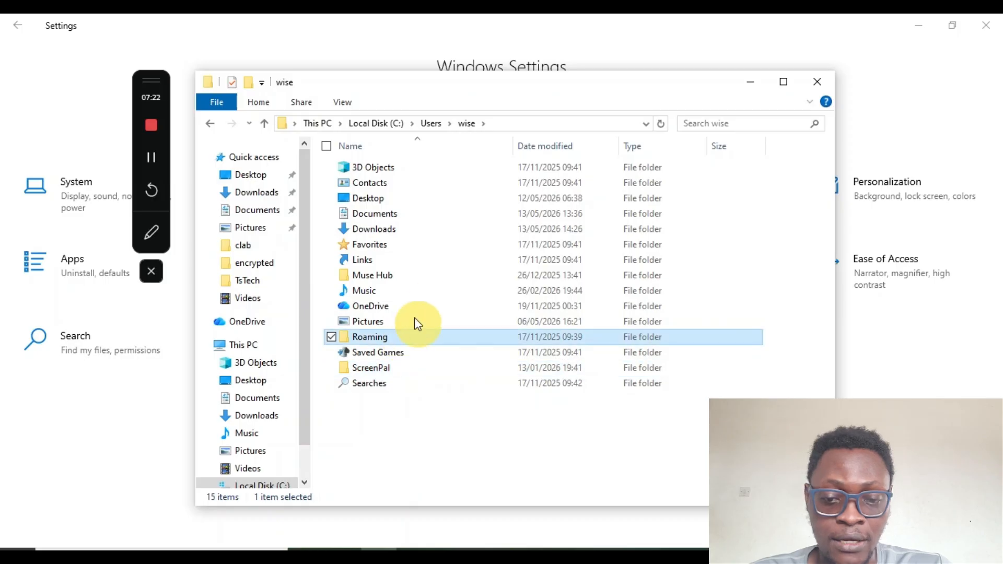
pyautogui.doubleClick(378, 168)
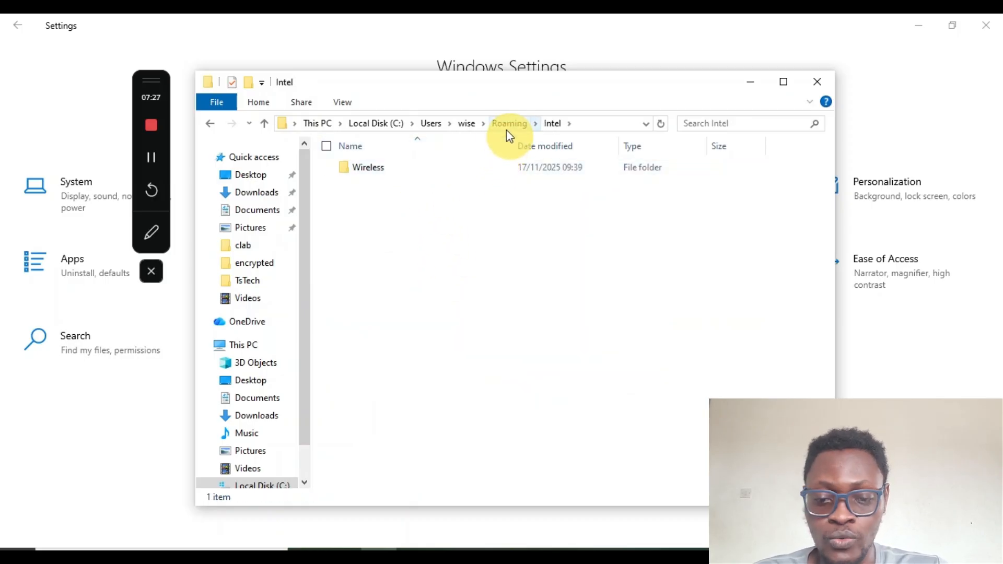
# Navigate back up through the profile and Users folders to Local Disk (C:) and open Program Files
pyautogui.click(465, 124)
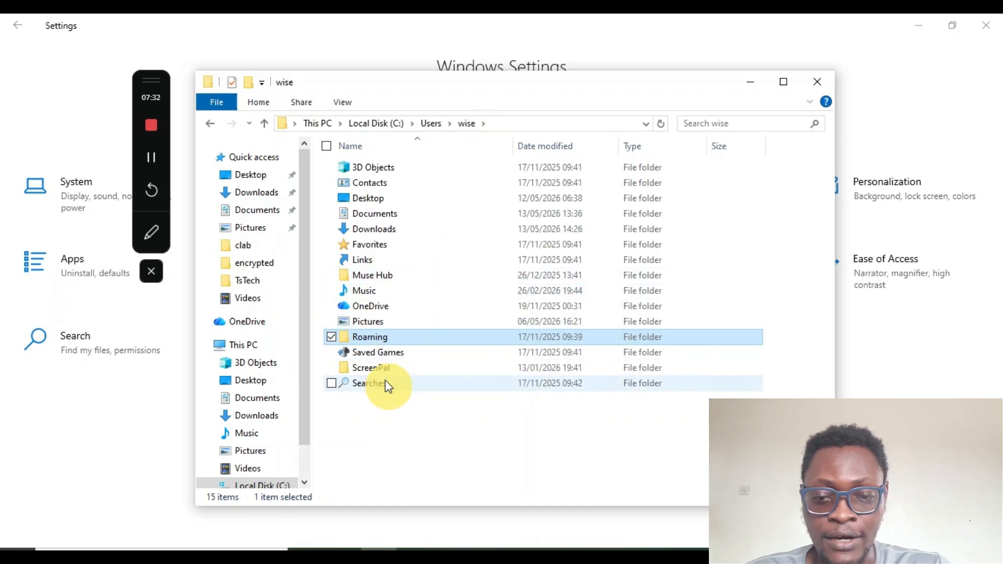
pyautogui.click(430, 125)
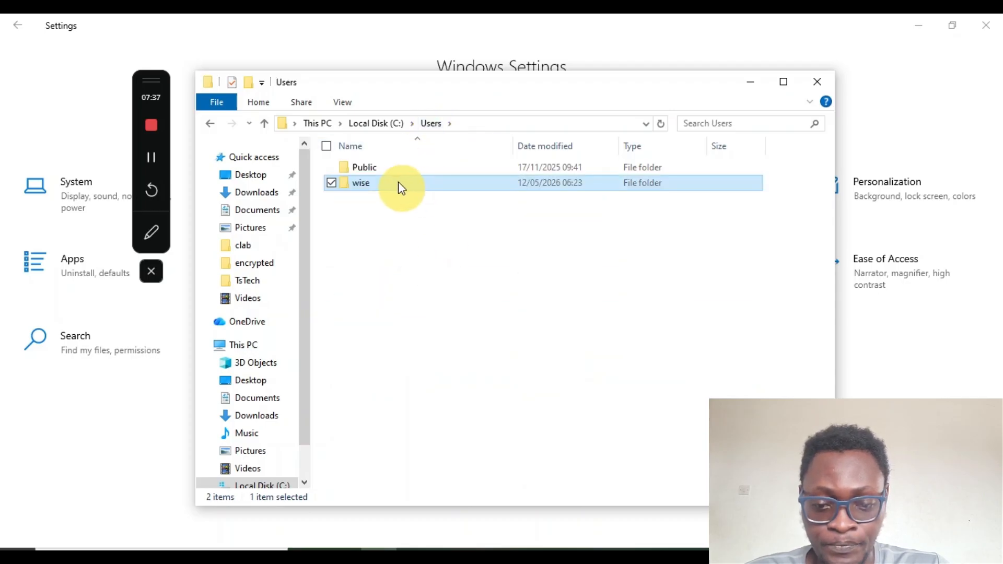
pyautogui.click(372, 126)
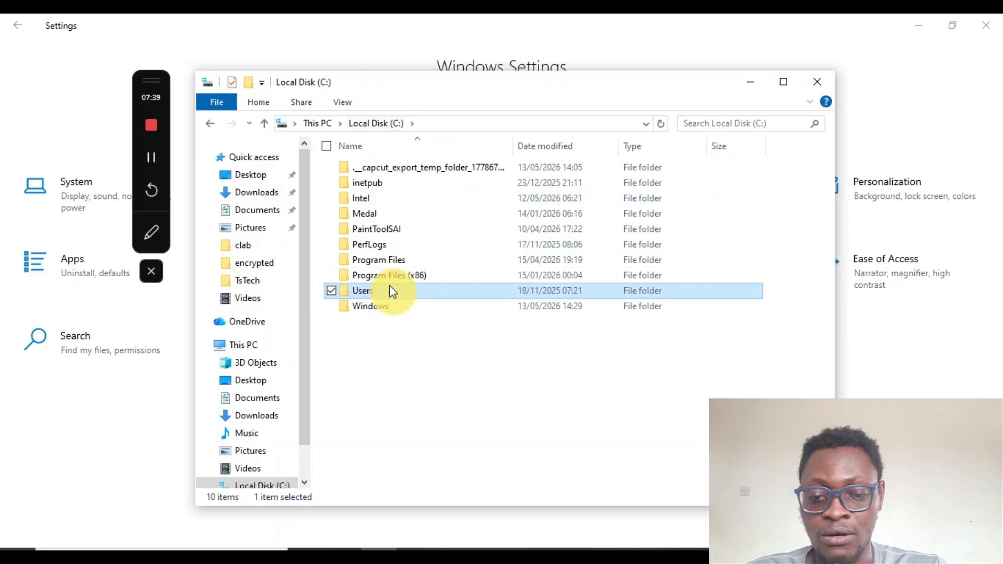
pyautogui.doubleClick(369, 264)
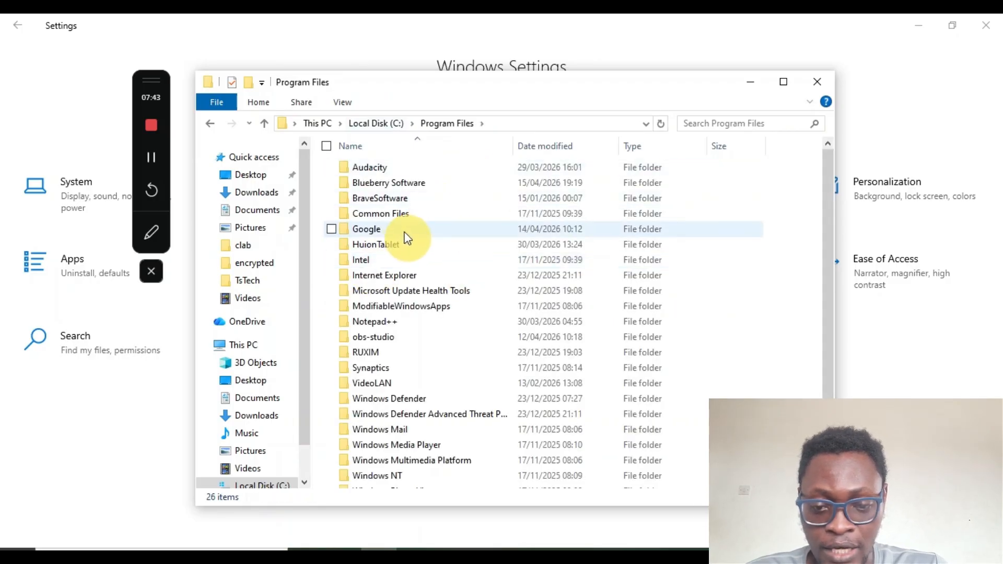
# Browse Google, Chrome, Application and the 148.0.7778.98 version folder, then return to the Chrome folder
pyautogui.doubleClick(388, 237)
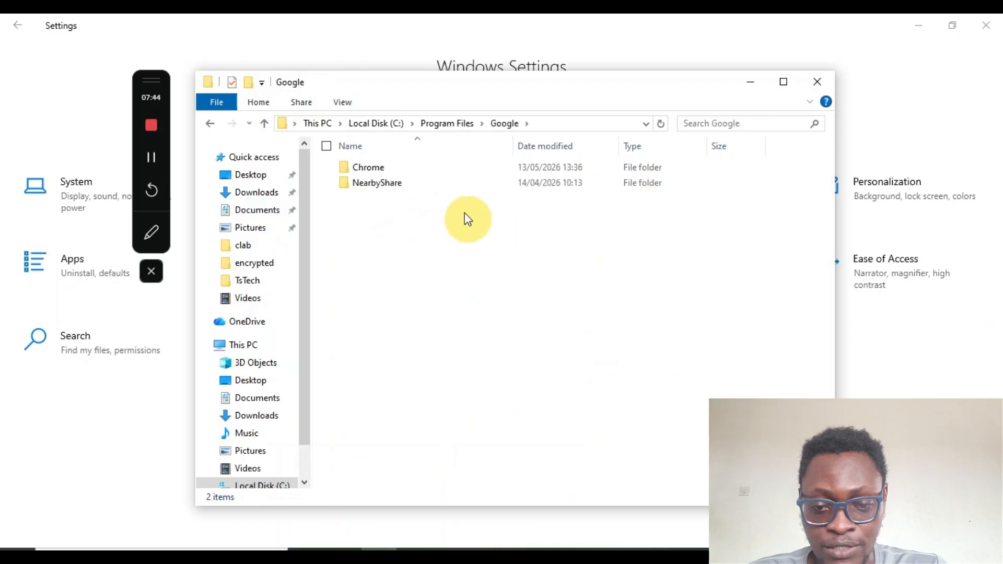
pyautogui.doubleClick(385, 168)
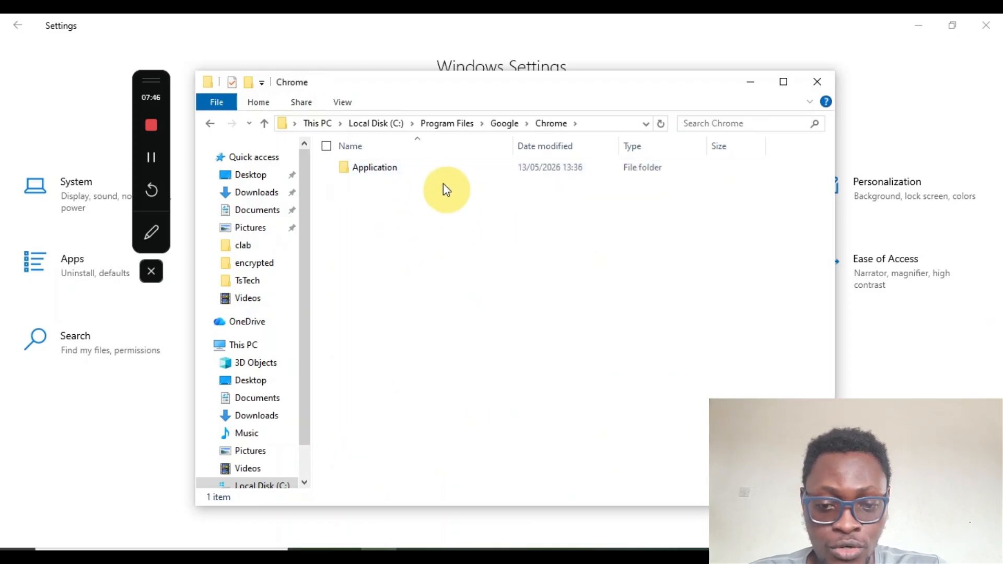
pyautogui.doubleClick(421, 171)
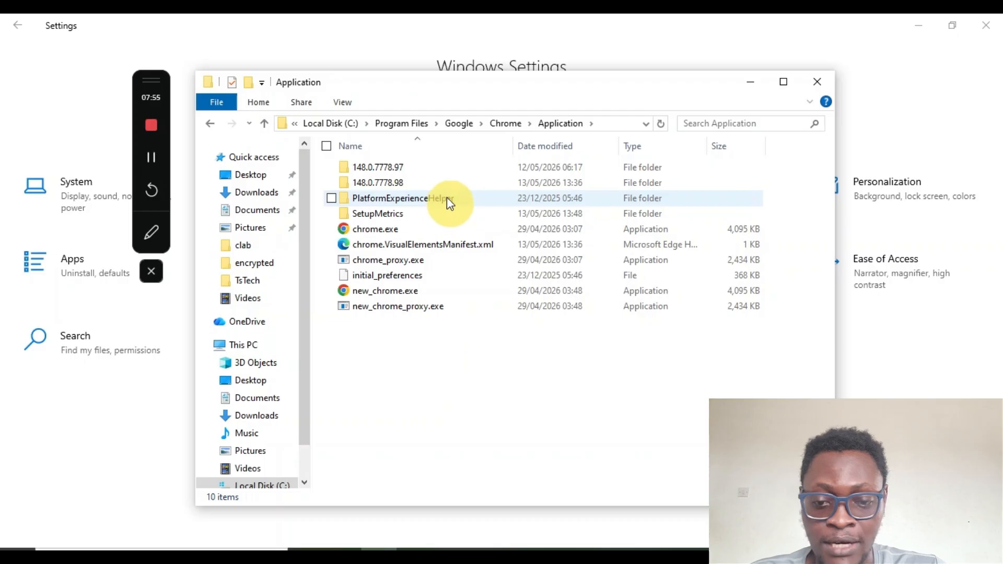
pyautogui.doubleClick(464, 186)
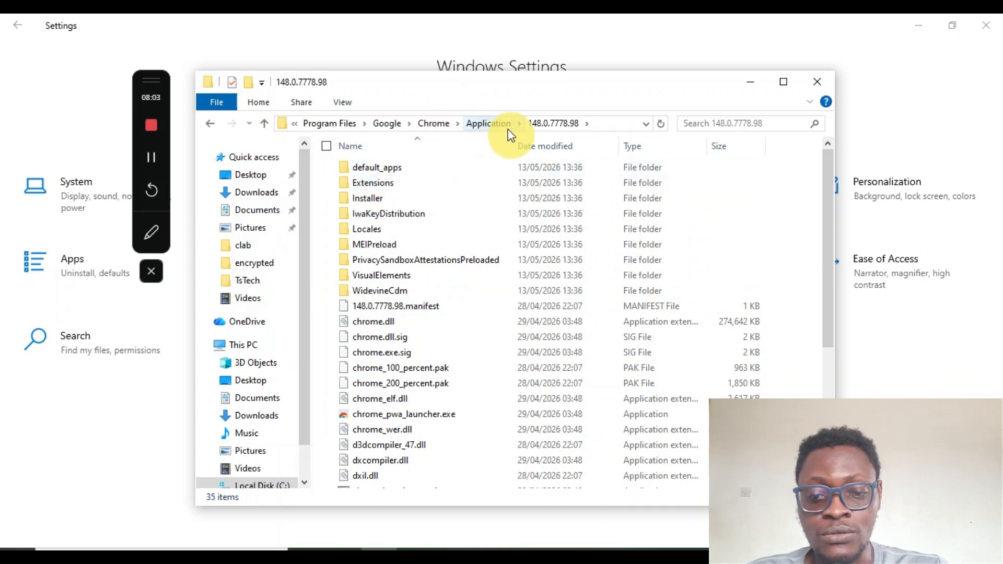
pyautogui.click(433, 124)
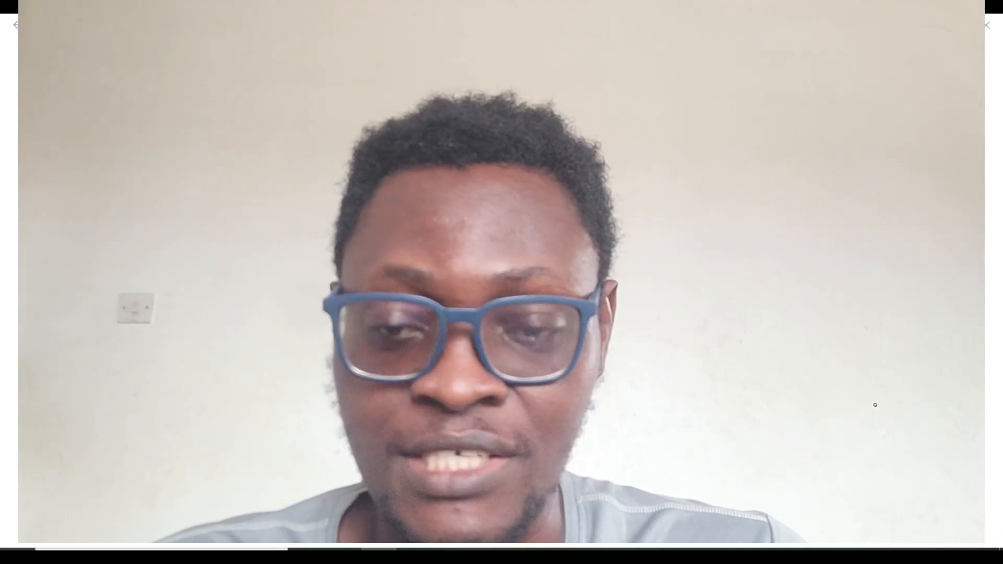